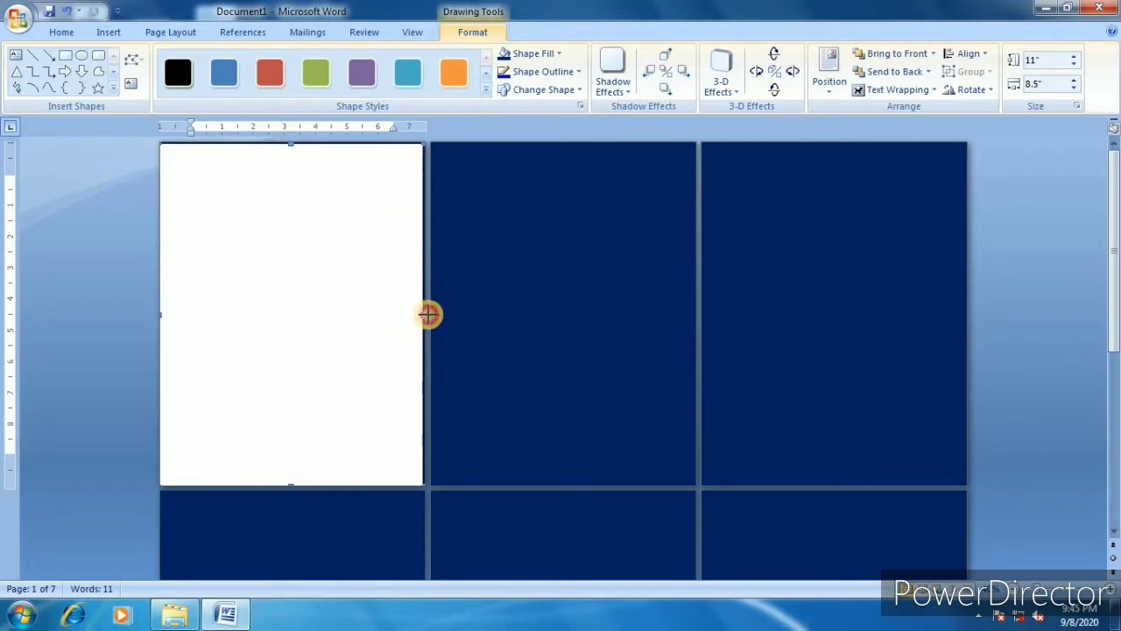
- Stretch the rectangle to 11.13" high by 8.66" wide so it covers the first page, and fill it with dark blue
{"action": "left_click_drag", "start_coordinate": [428, 314], "coordinate": [432, 313]}
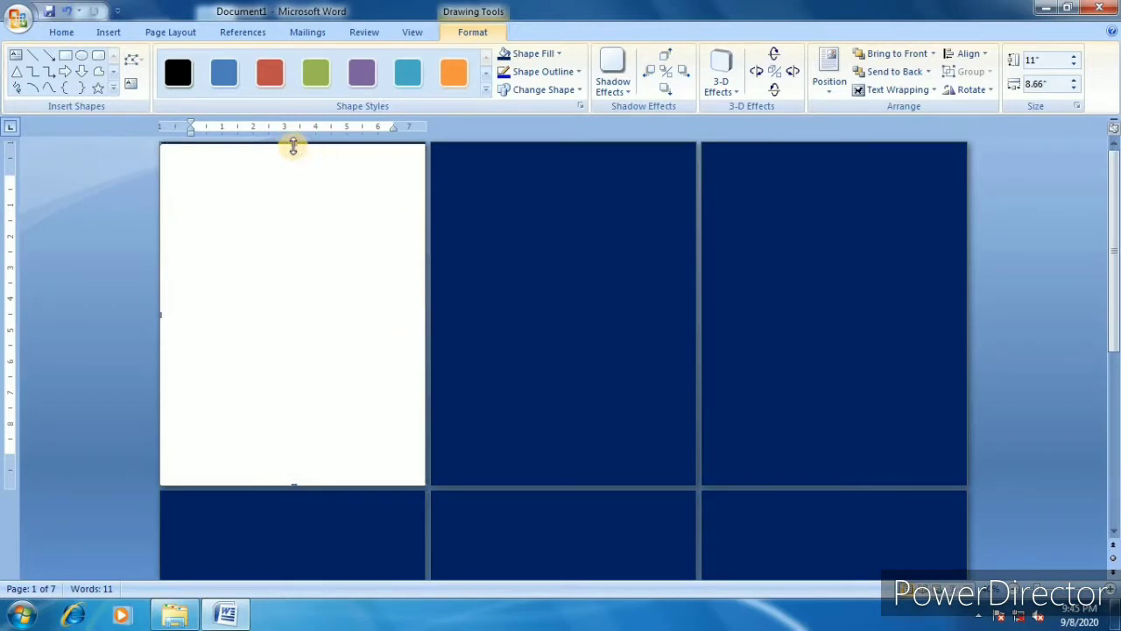
{"action": "left_click_drag", "start_coordinate": [292, 141], "coordinate": [292, 138]}
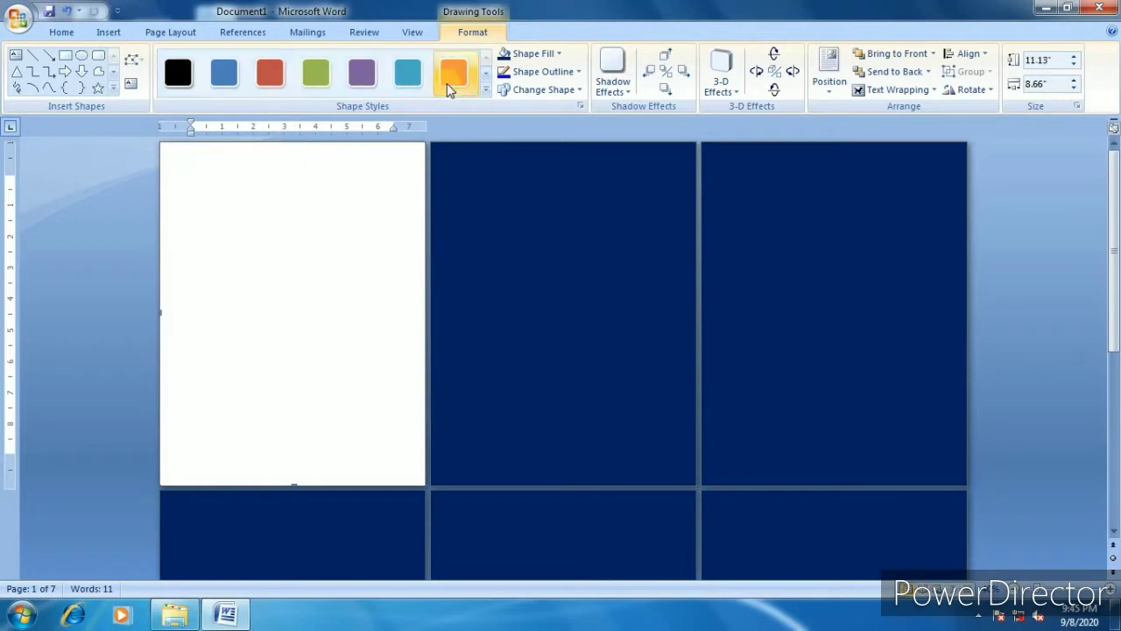
{"action": "left_click", "coordinate": [553, 56]}
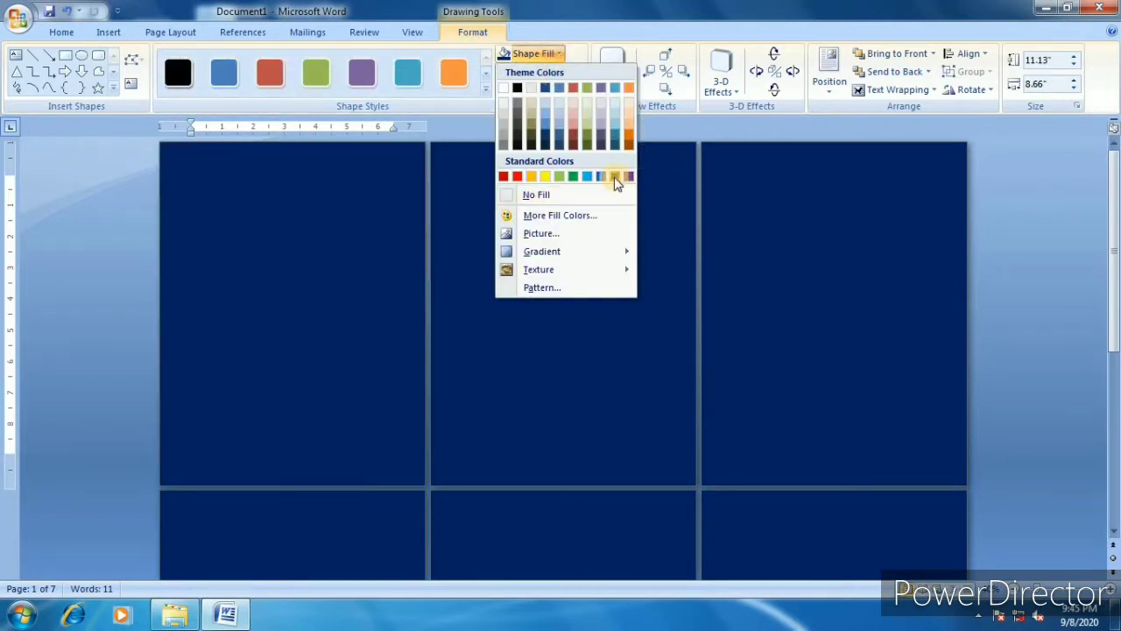
{"action": "left_click", "coordinate": [615, 177]}
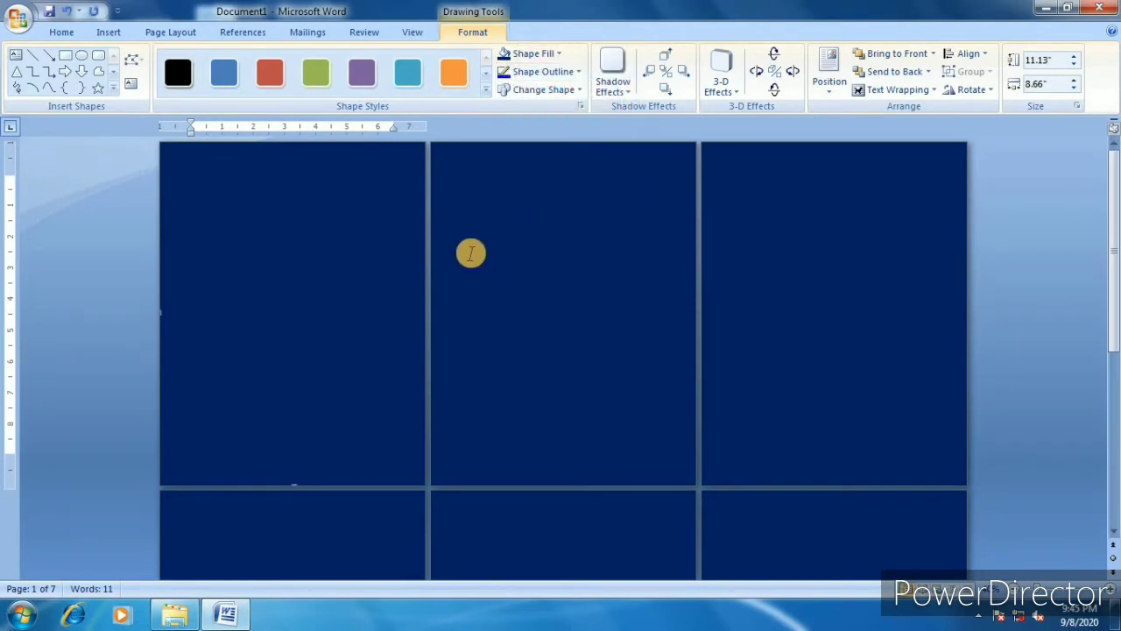
- Place the first page's rectangle behind the text and apply the red colored-fill shape style to it
{"action": "left_click", "coordinate": [911, 94]}
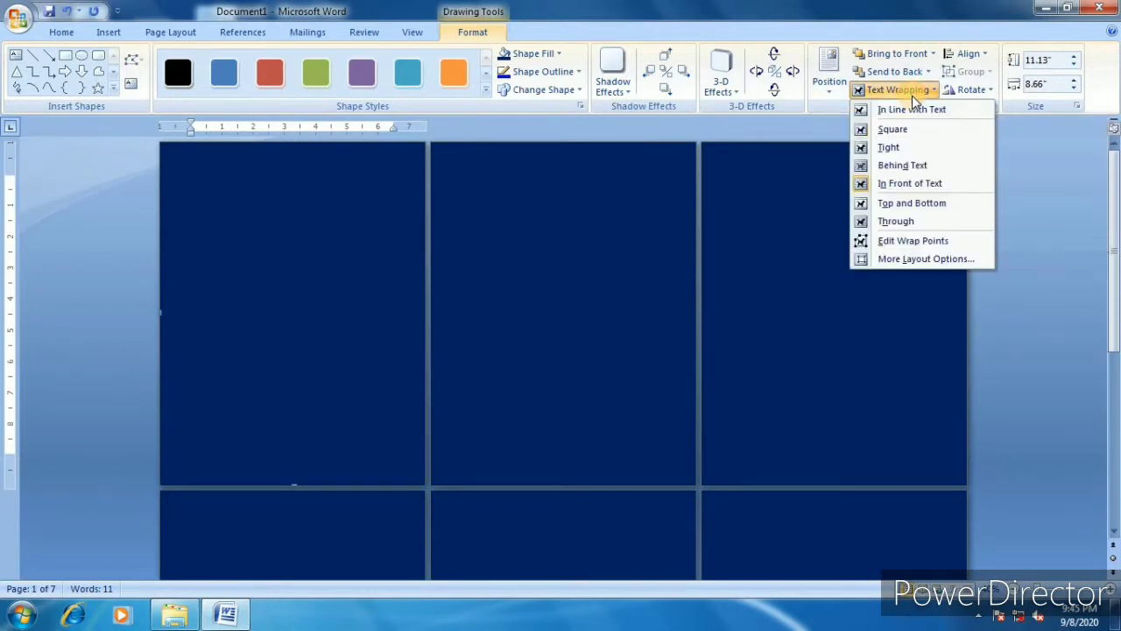
{"action": "left_click", "coordinate": [915, 164]}
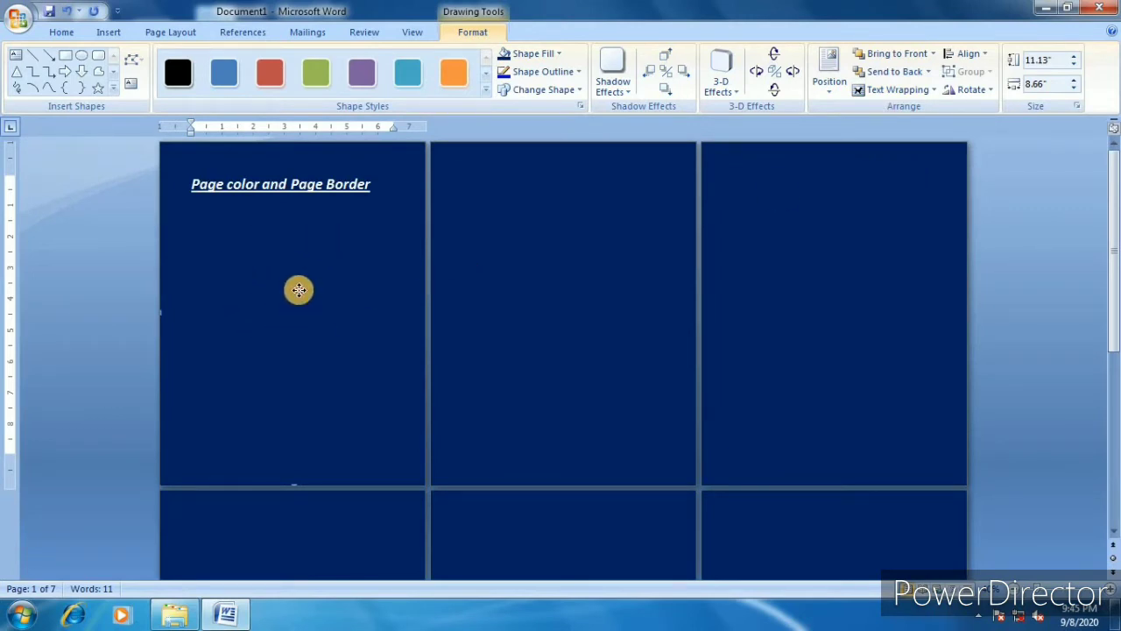
{"action": "left_click", "coordinate": [269, 74]}
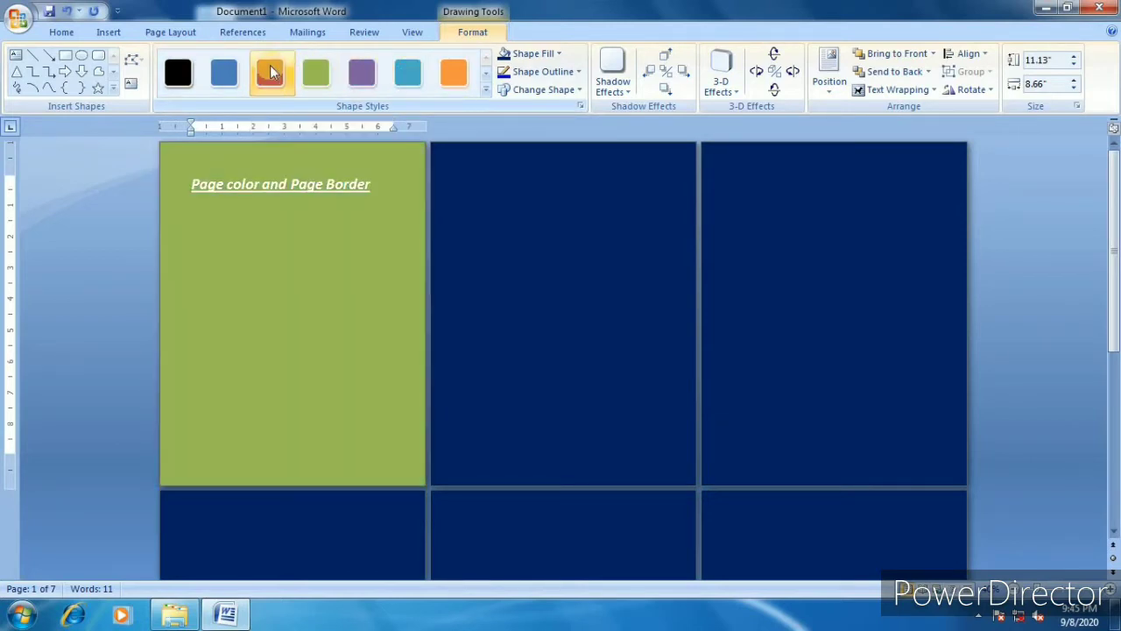
{"action": "left_click", "coordinate": [269, 74]}
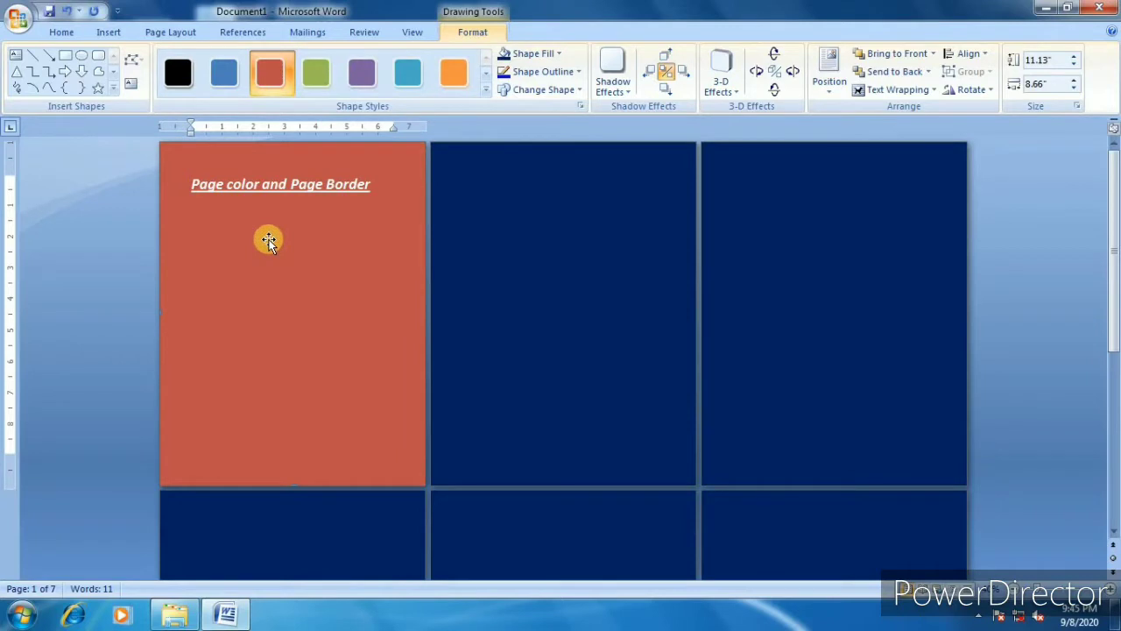
- Copy the red rectangle onto the second and third pages so that each copy covers its page
{"action": "left_click", "coordinate": [268, 237]}
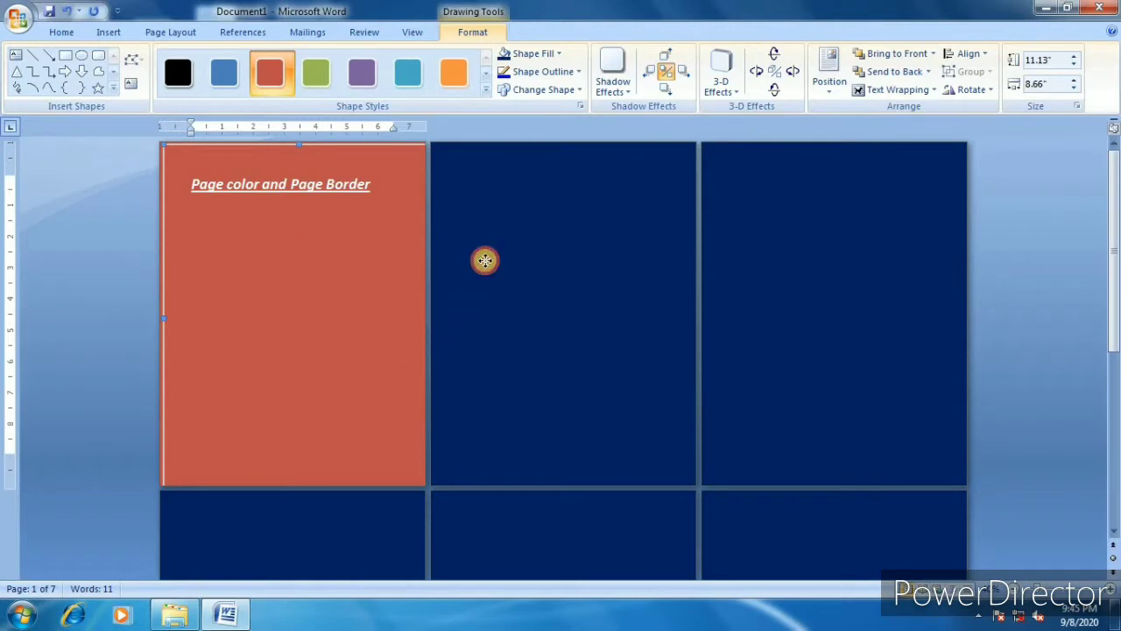
{"action": "left_click_drag", "start_coordinate": [521, 239], "coordinate": [555, 251]}
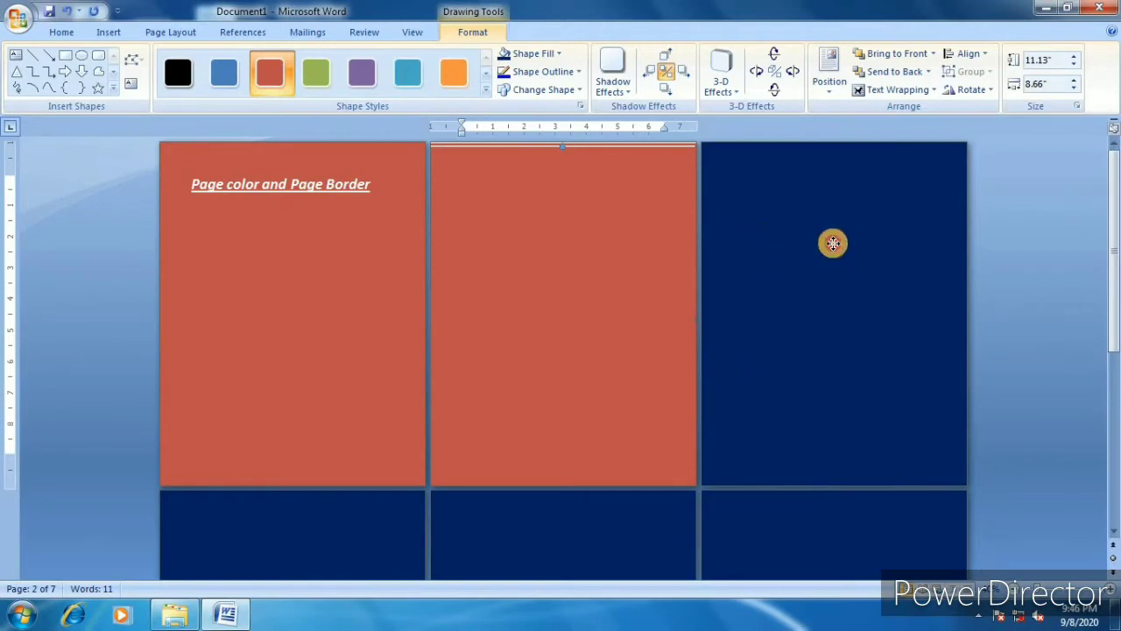
{"action": "key", "text": "F4"}
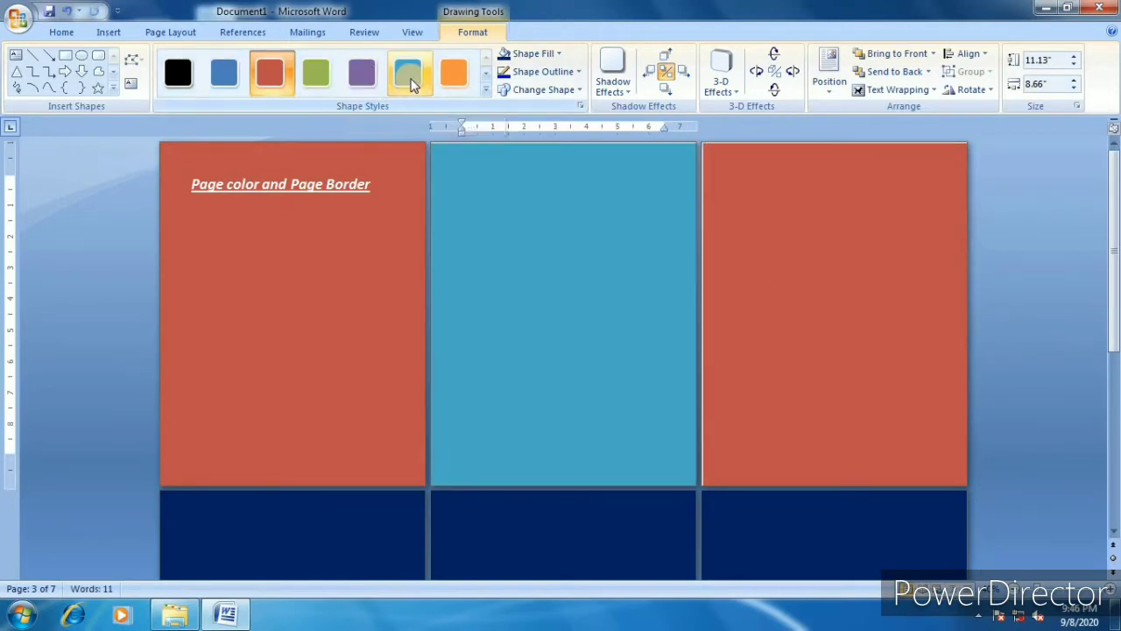
- Apply the turquoise shape style to the second page's rectangle and the black style to the third page's rectangle
{"action": "left_click", "coordinate": [407, 73]}
{"action": "left_click", "coordinate": [763, 231]}
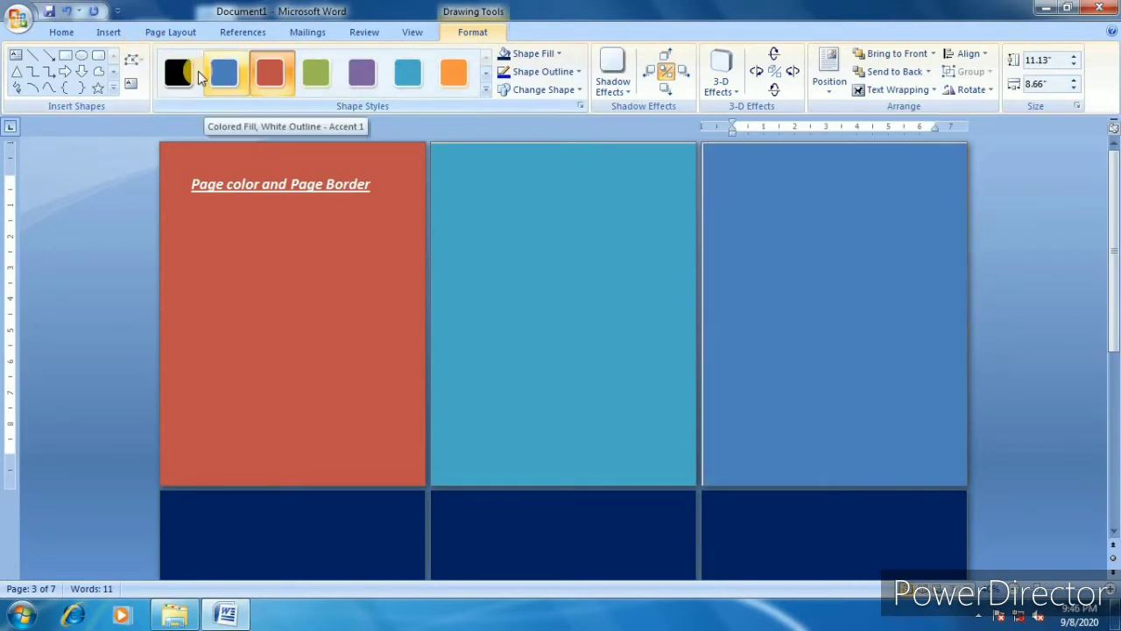
{"action": "left_click", "coordinate": [184, 74]}
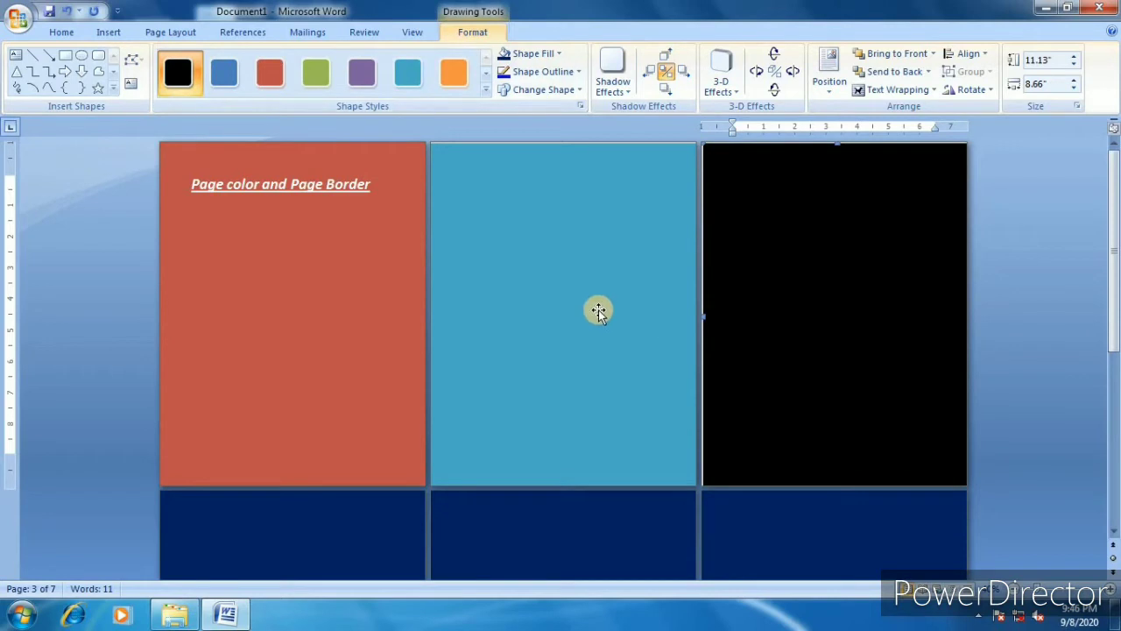
- Enter the sample text "ghfdghfdg ghfkgf fhgfk fkghf gf" at the start of the second page, over its turquoise rectangle
{"action": "left_click", "coordinate": [886, 89]}
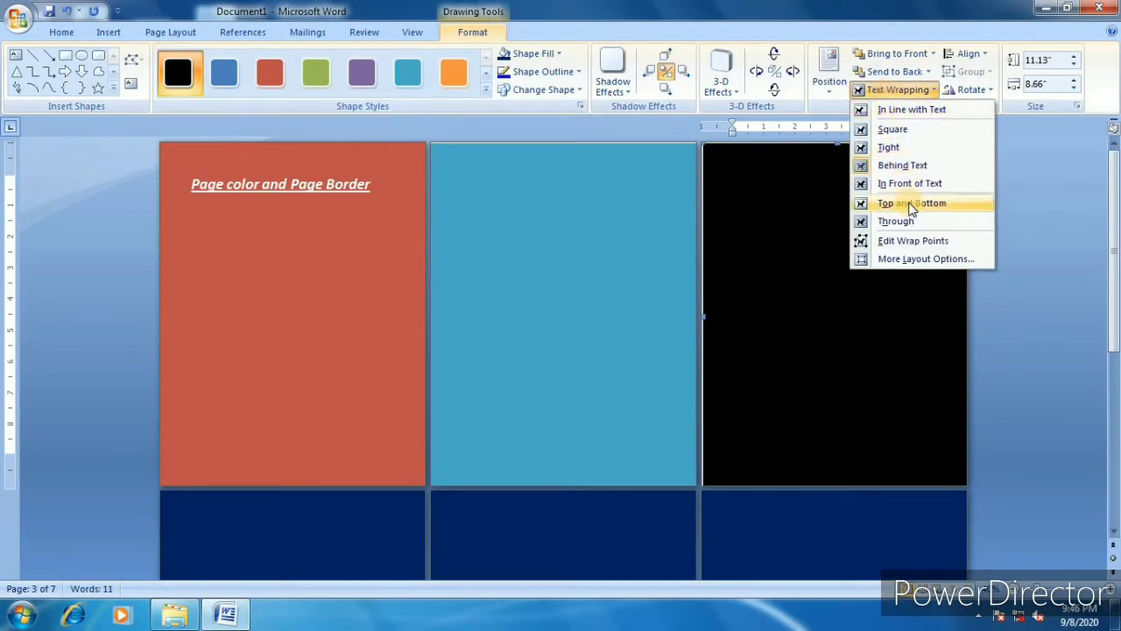
{"action": "left_click", "coordinate": [485, 187]}
{"action": "left_click", "coordinate": [485, 189]}
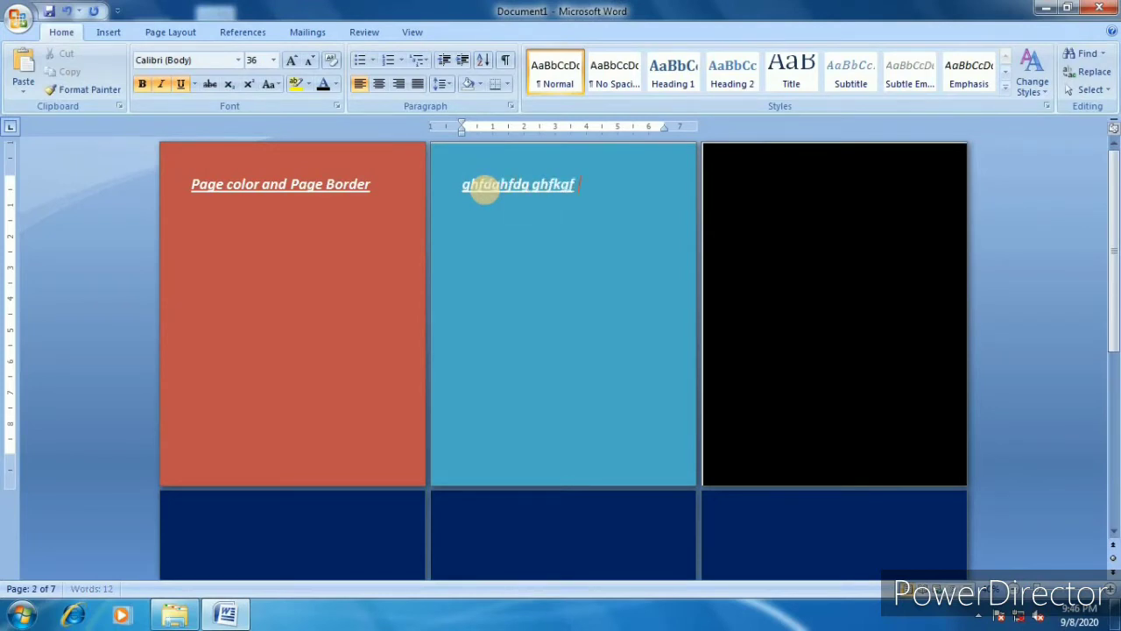
{"action": "left_click", "coordinate": [804, 207]}
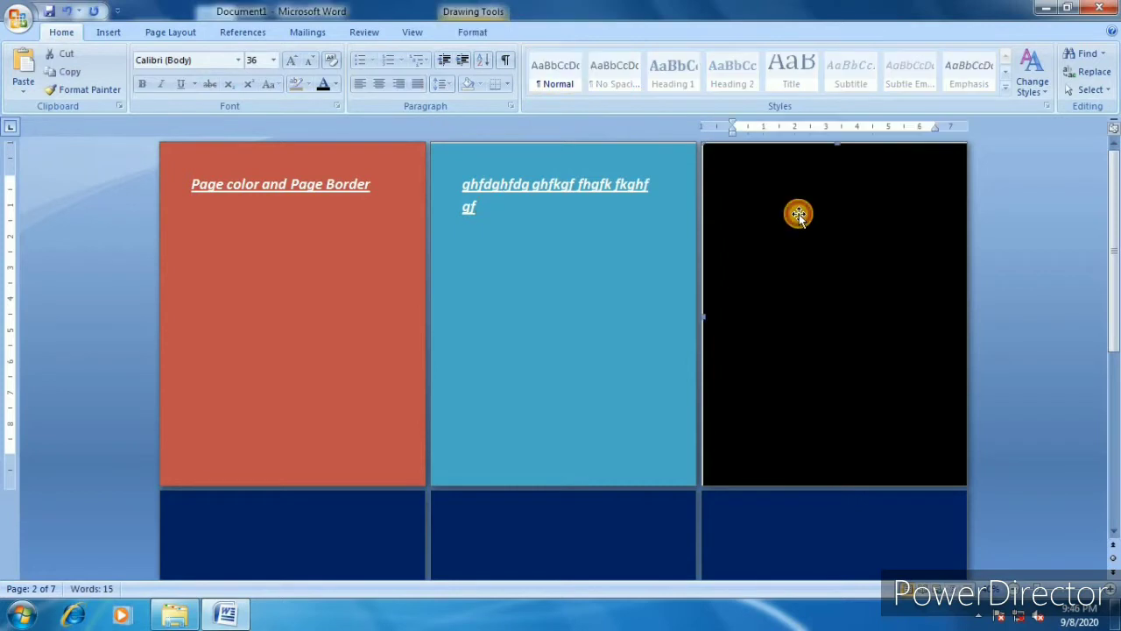
- Examine the first three pages up close, checking the colored rectangles and the text on them
{"action": "left_click", "coordinate": [1113, 587]}
{"action": "left_click", "coordinate": [1113, 589]}
{"action": "left_click", "coordinate": [1113, 589]}
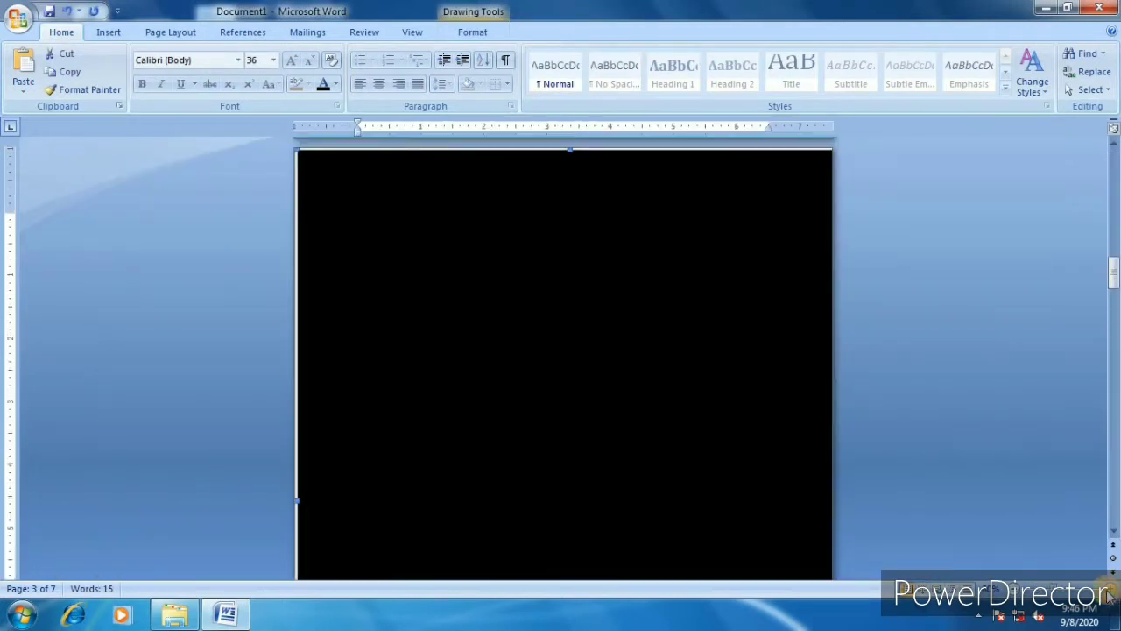
{"action": "scroll", "coordinate": [726, 405], "scroll_direction": "up", "scroll_amount": 5}
{"action": "scroll", "coordinate": [725, 405], "scroll_direction": "up", "scroll_amount": 10}
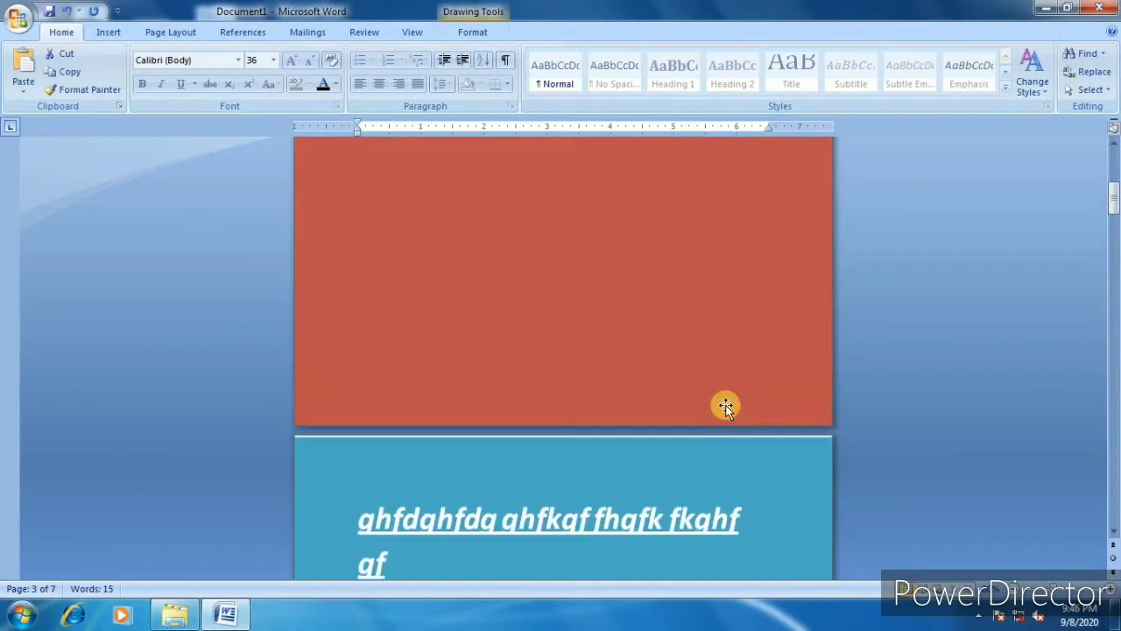
{"action": "scroll", "coordinate": [726, 403], "scroll_direction": "down", "scroll_amount": 5}
{"action": "scroll", "coordinate": [722, 397], "scroll_direction": "up", "scroll_amount": 5}
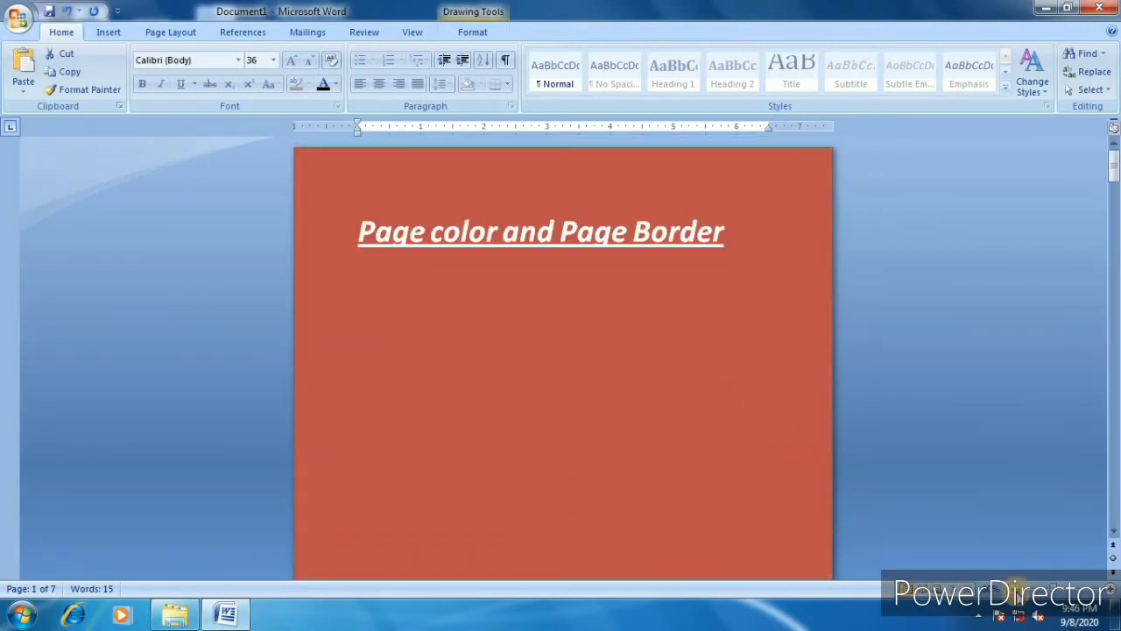
{"action": "left_click", "coordinate": [1014, 590]}
{"action": "left_click", "coordinate": [1015, 589]}
{"action": "left_click", "coordinate": [1014, 590]}
{"action": "left_click", "coordinate": [1014, 590]}
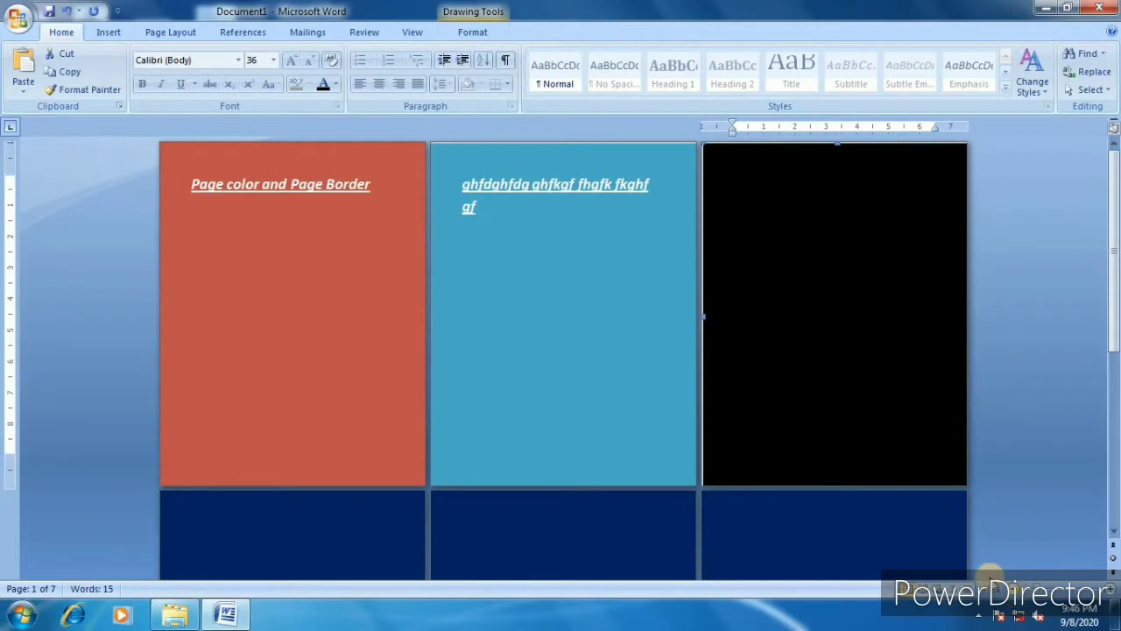
{"action": "left_click", "coordinate": [453, 38]}
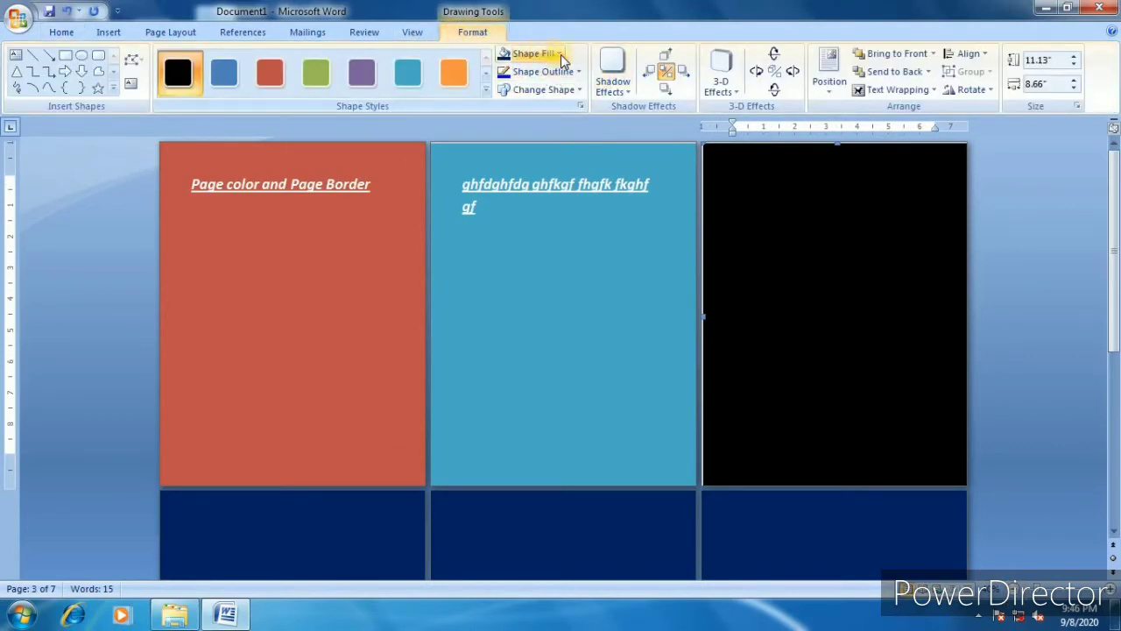
{"action": "left_click", "coordinate": [159, 33]}
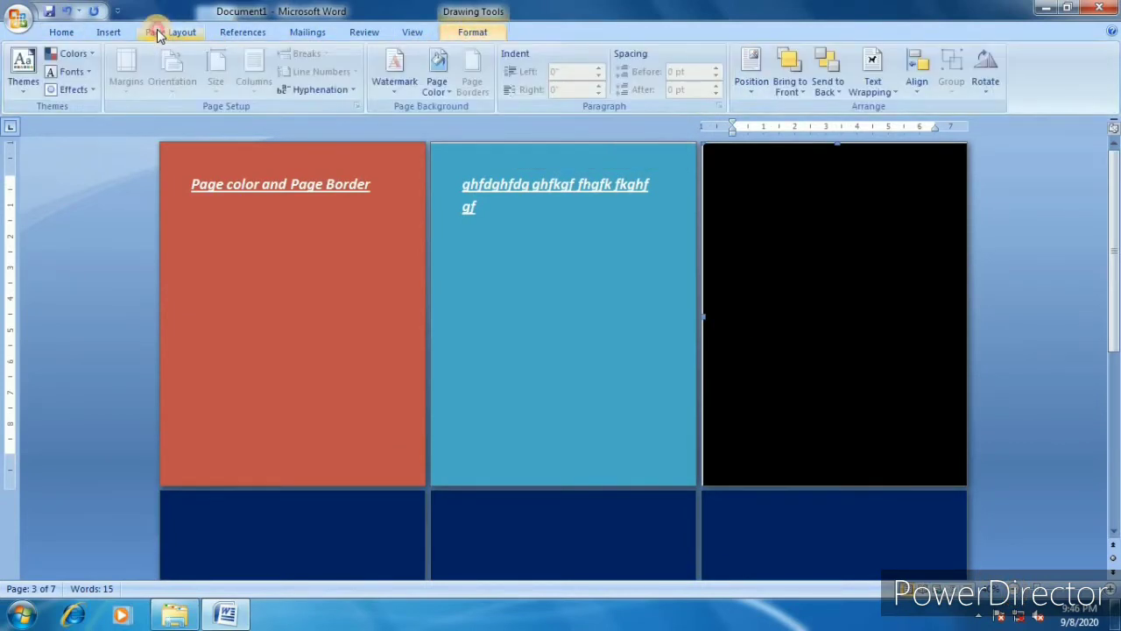
{"action": "left_click", "coordinate": [433, 88]}
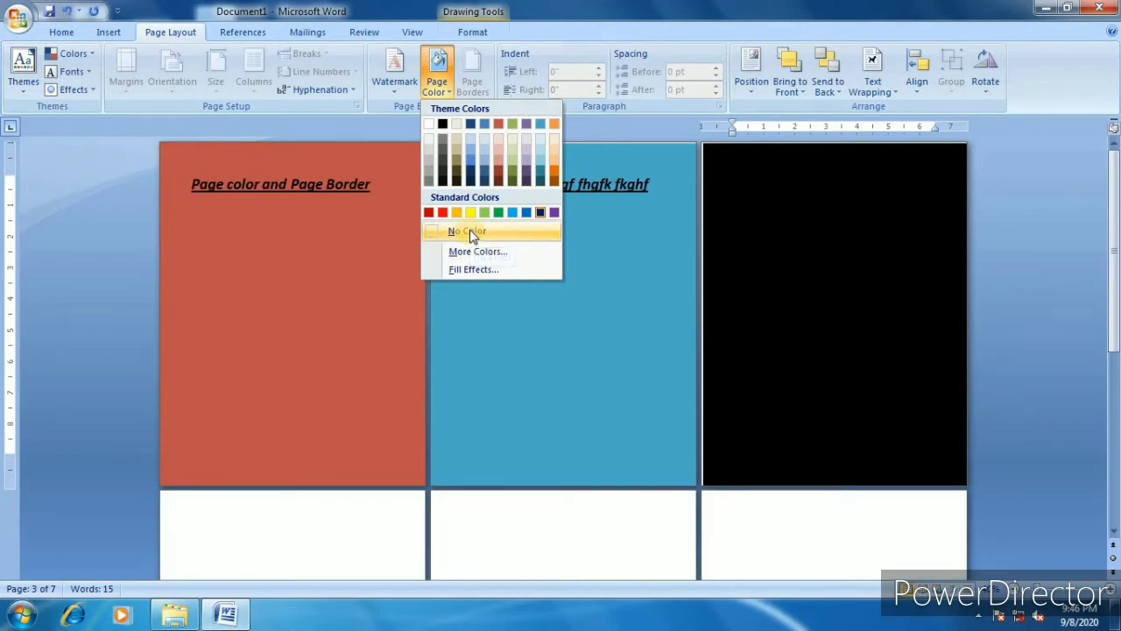
{"action": "left_click", "coordinate": [641, 377]}
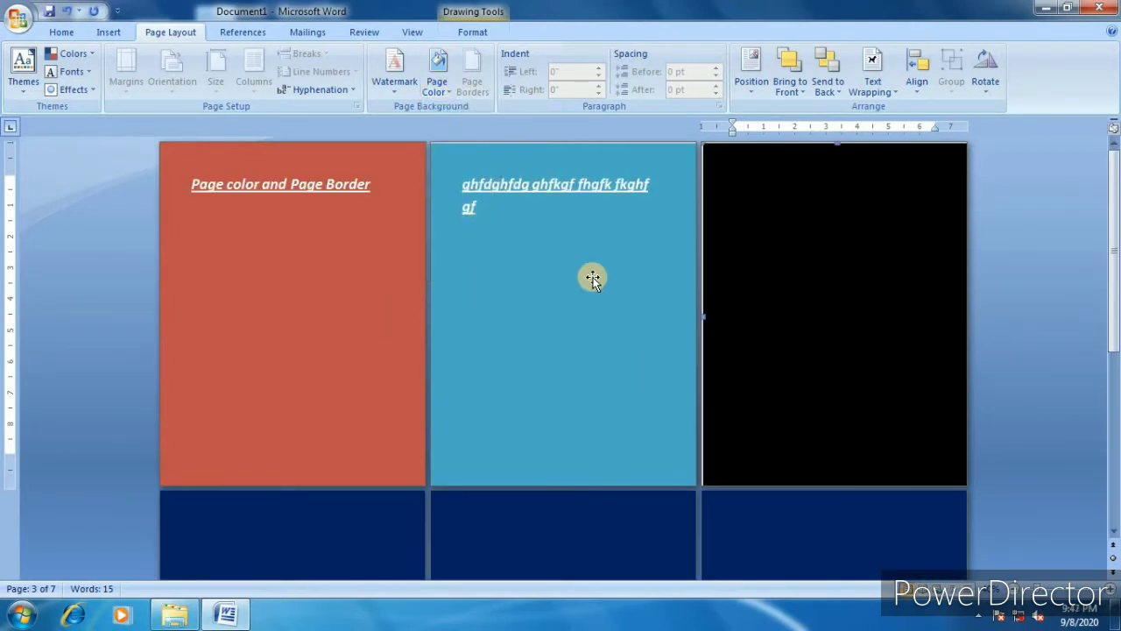
{"action": "scroll", "coordinate": [480, 318], "scroll_direction": "down", "scroll_amount": 5}
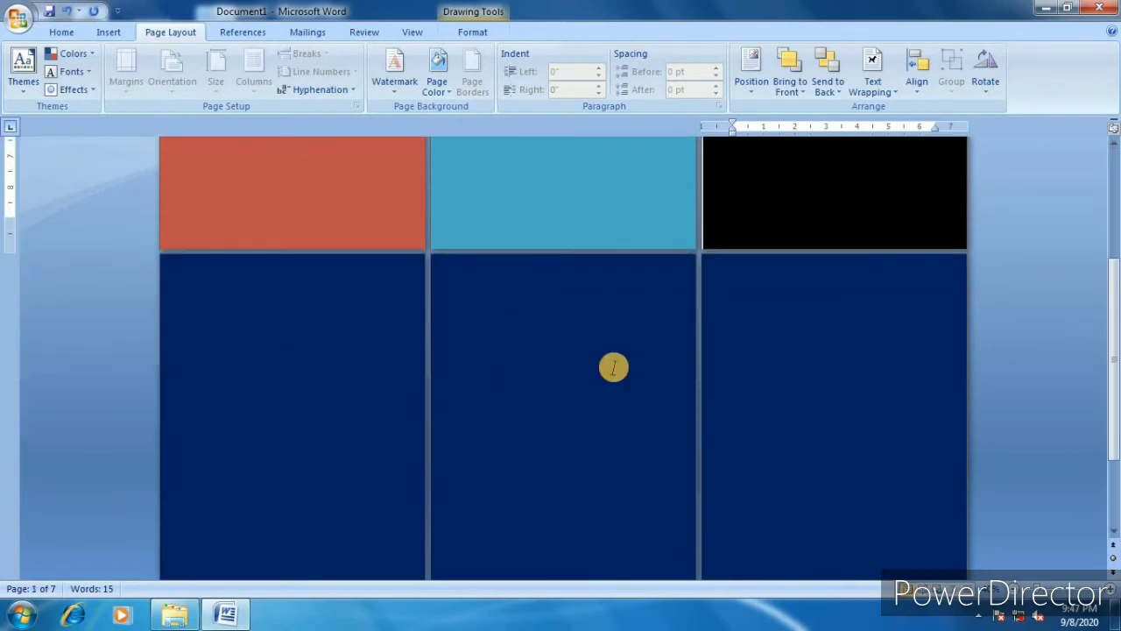
{"action": "left_click", "coordinate": [437, 88]}
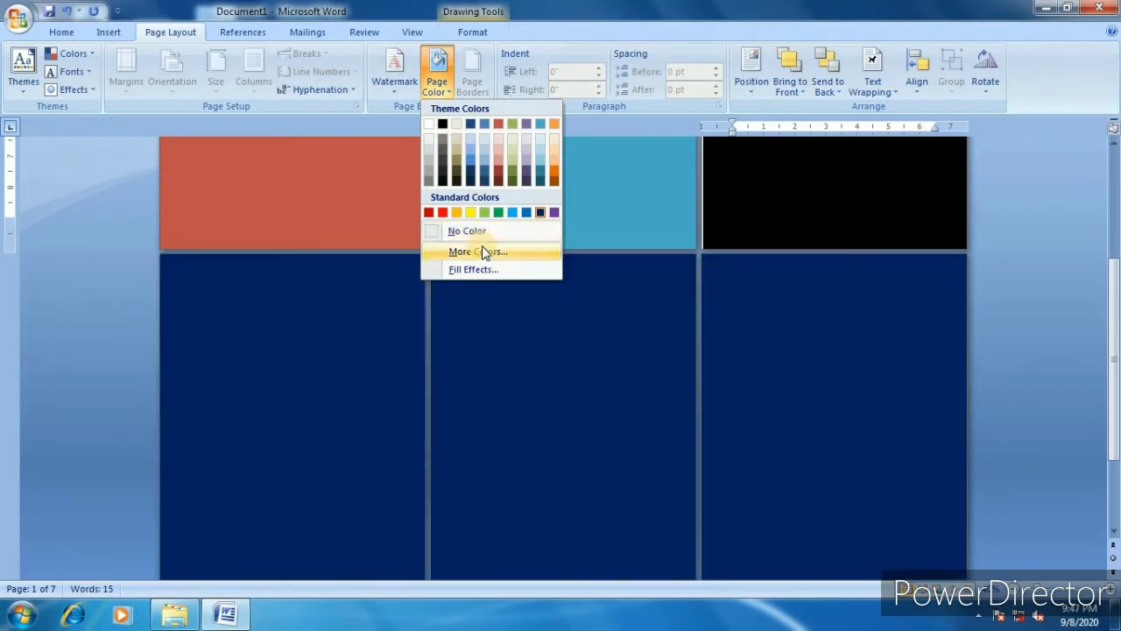
{"action": "left_click", "coordinate": [480, 252]}
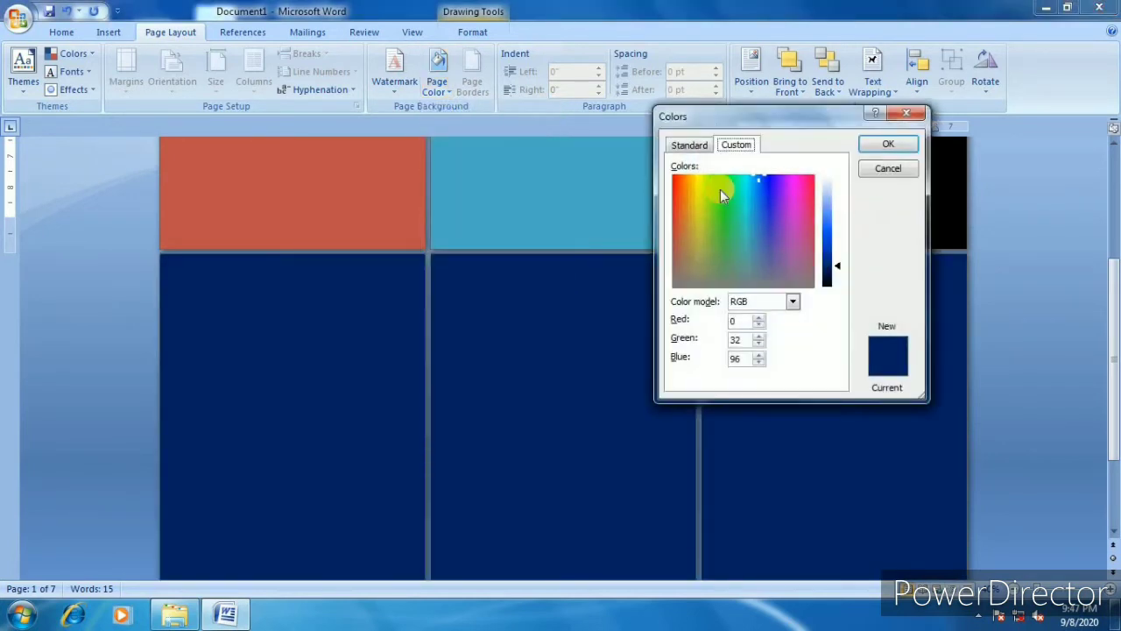
{"action": "left_click", "coordinate": [713, 240]}
{"action": "left_click", "coordinate": [907, 113]}
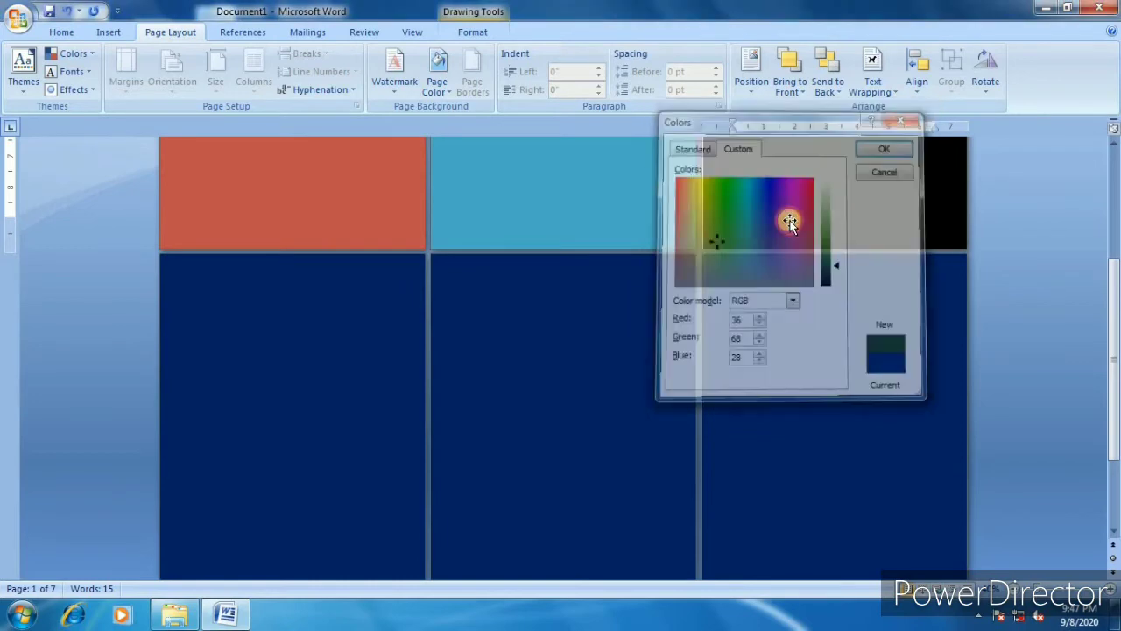
- Set the document's page background to the Water droplets texture fill effect
{"action": "left_click", "coordinate": [441, 90]}
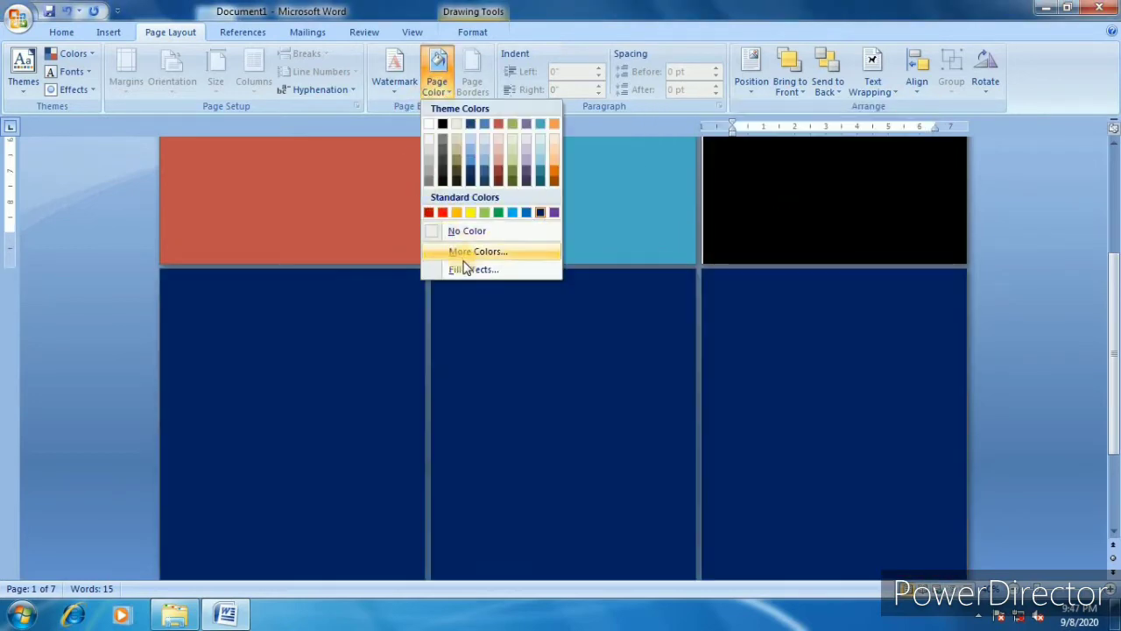
{"action": "left_click", "coordinate": [471, 270]}
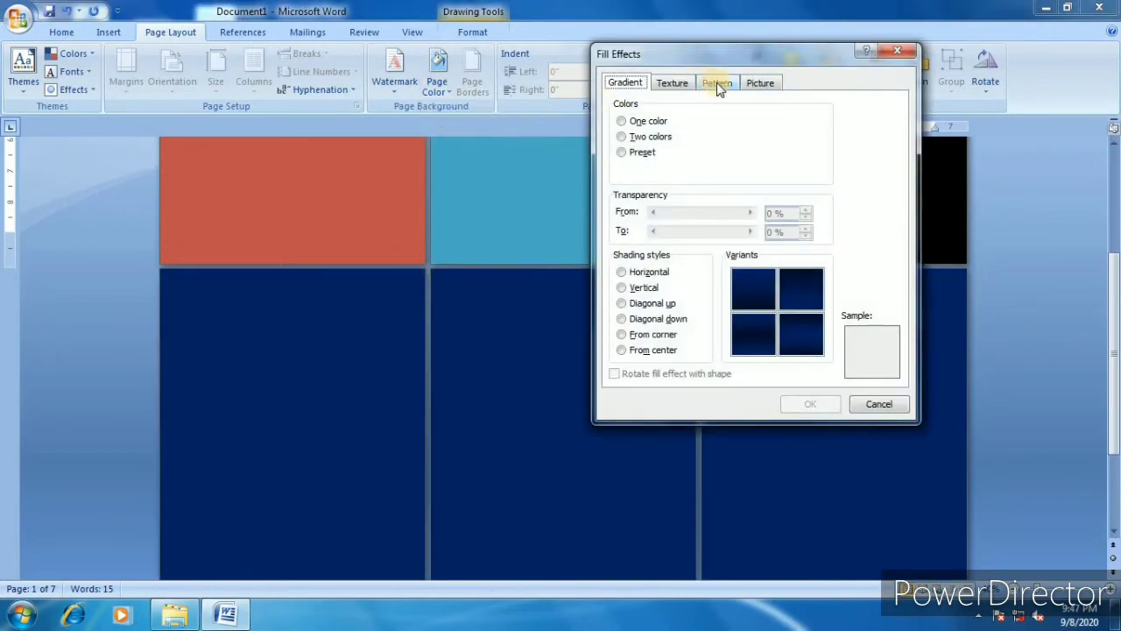
{"action": "left_click_drag", "start_coordinate": [743, 45], "coordinate": [619, 62]}
{"action": "left_click", "coordinate": [535, 141]}
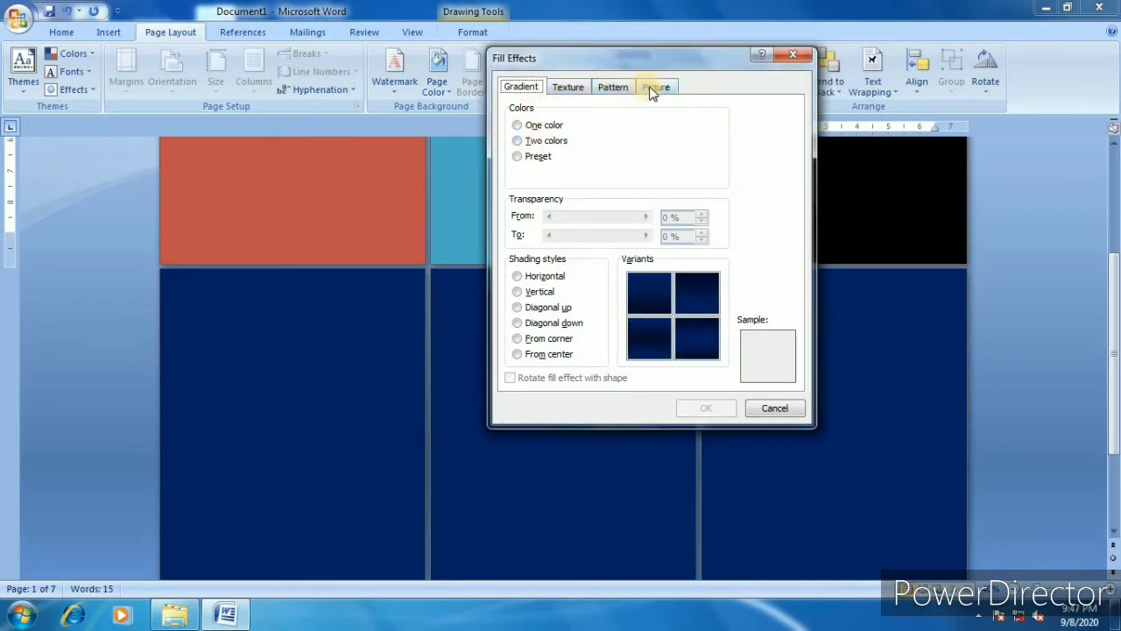
{"action": "left_click", "coordinate": [568, 88]}
{"action": "left_click", "coordinate": [521, 193]}
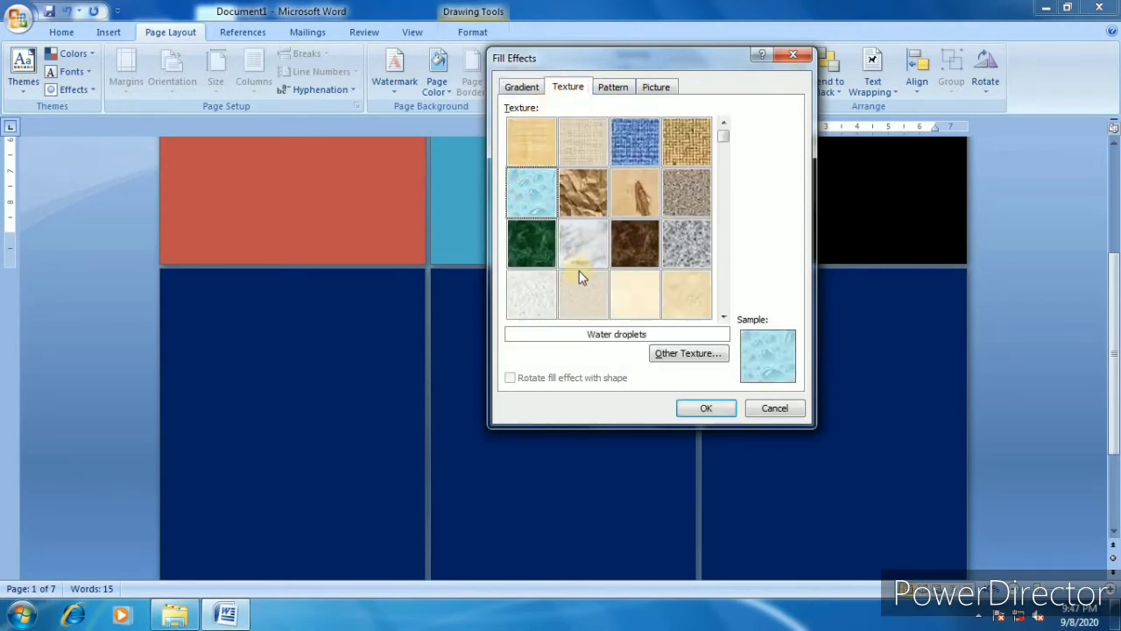
{"action": "left_click", "coordinate": [706, 409]}
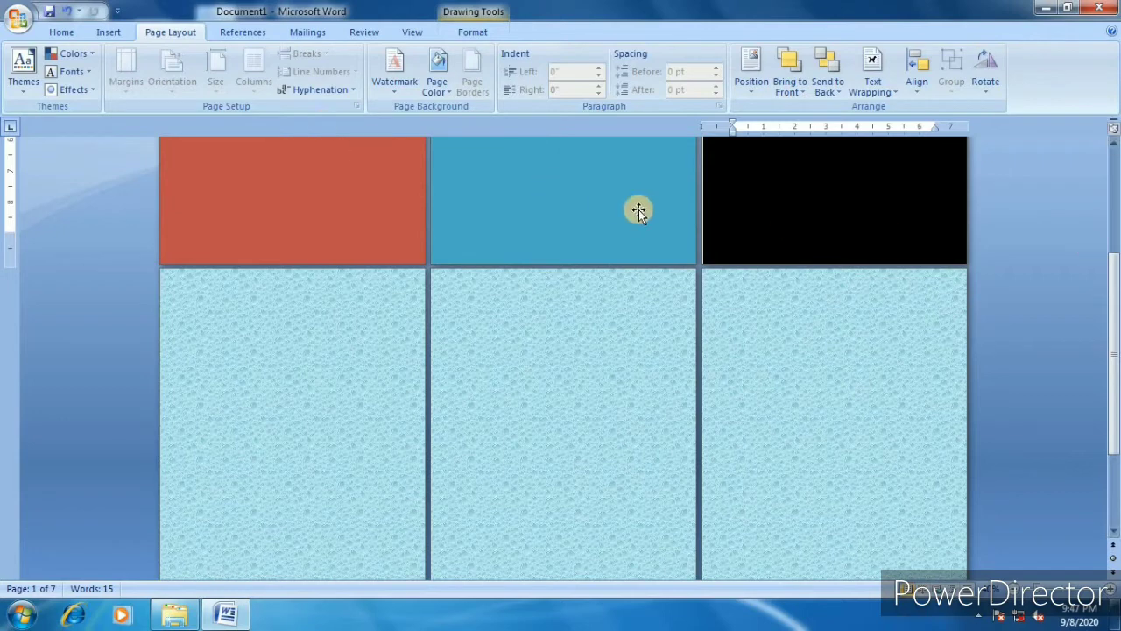
- Set the page background to the Light horizontal pattern fill effect with a red foreground
{"action": "left_click", "coordinate": [438, 76]}
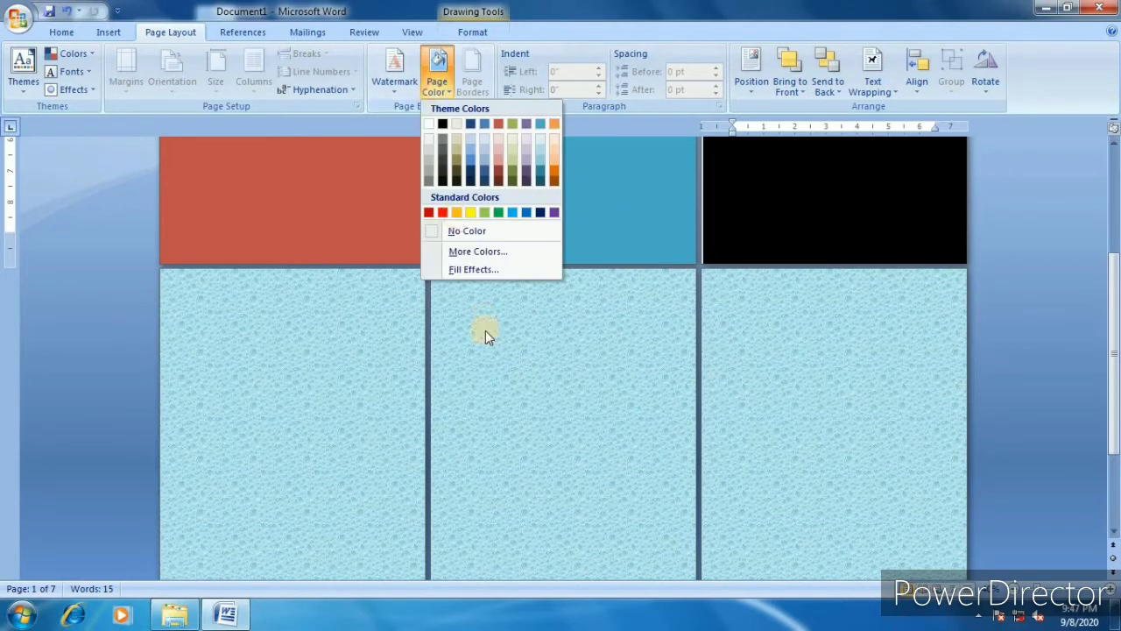
{"action": "left_click", "coordinate": [486, 269]}
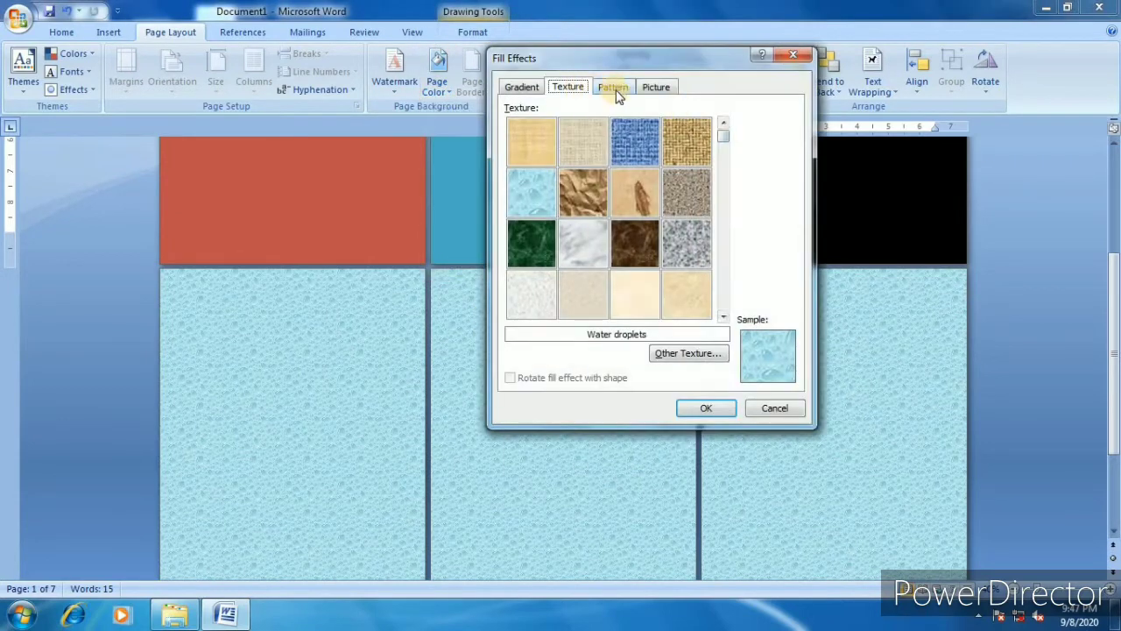
{"action": "left_click", "coordinate": [613, 88]}
{"action": "left_click", "coordinate": [603, 149]}
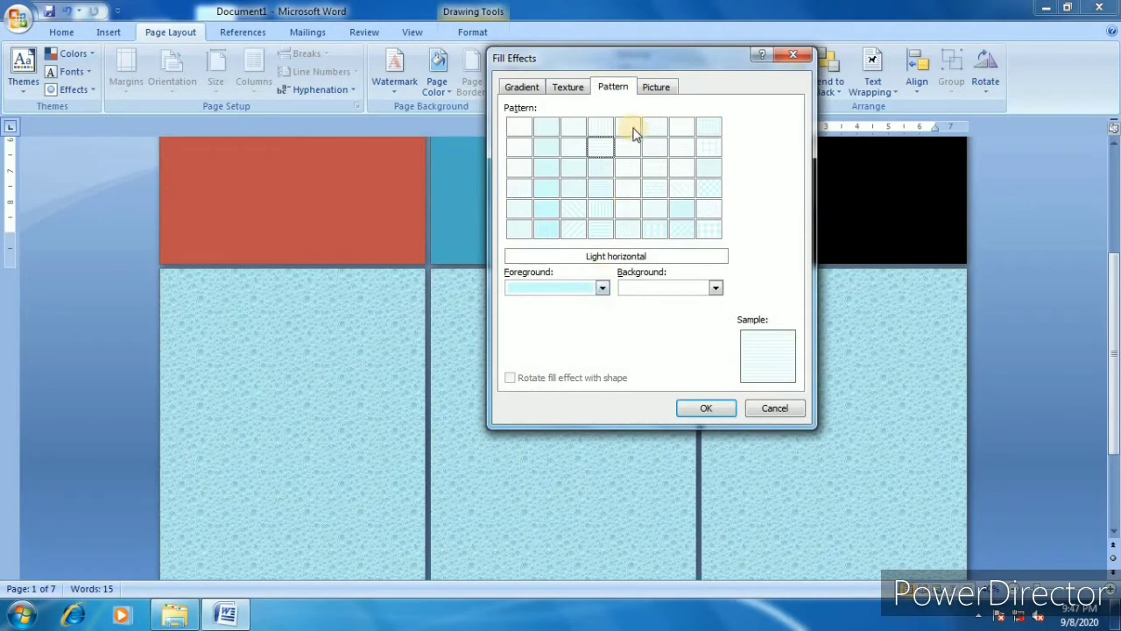
{"action": "left_click", "coordinate": [601, 287]}
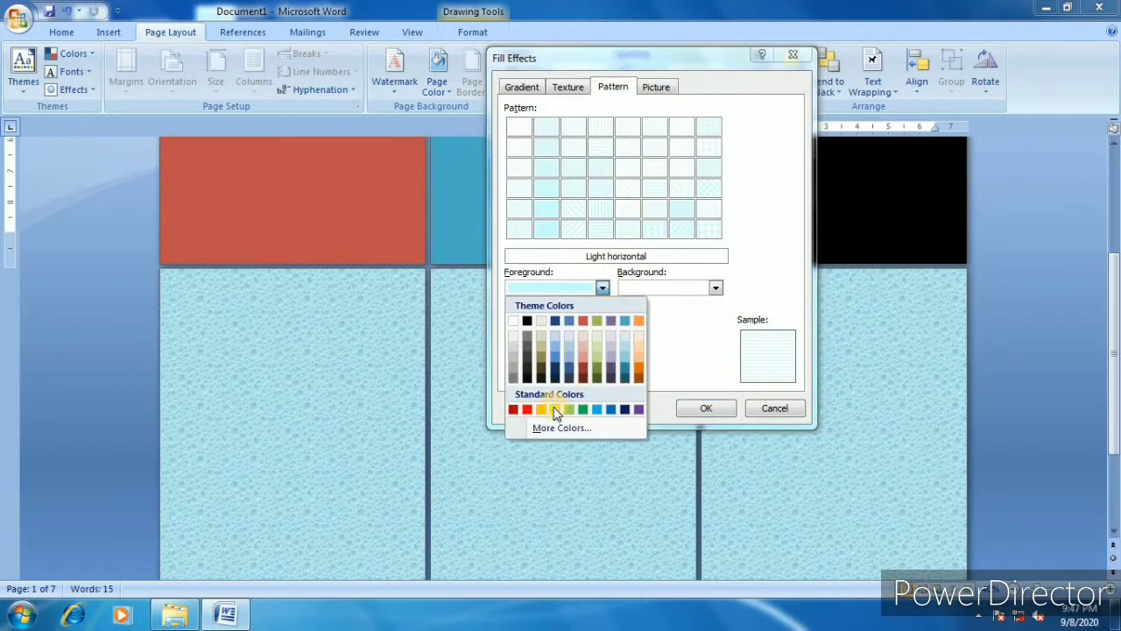
{"action": "left_click", "coordinate": [526, 410]}
{"action": "left_click", "coordinate": [704, 408]}
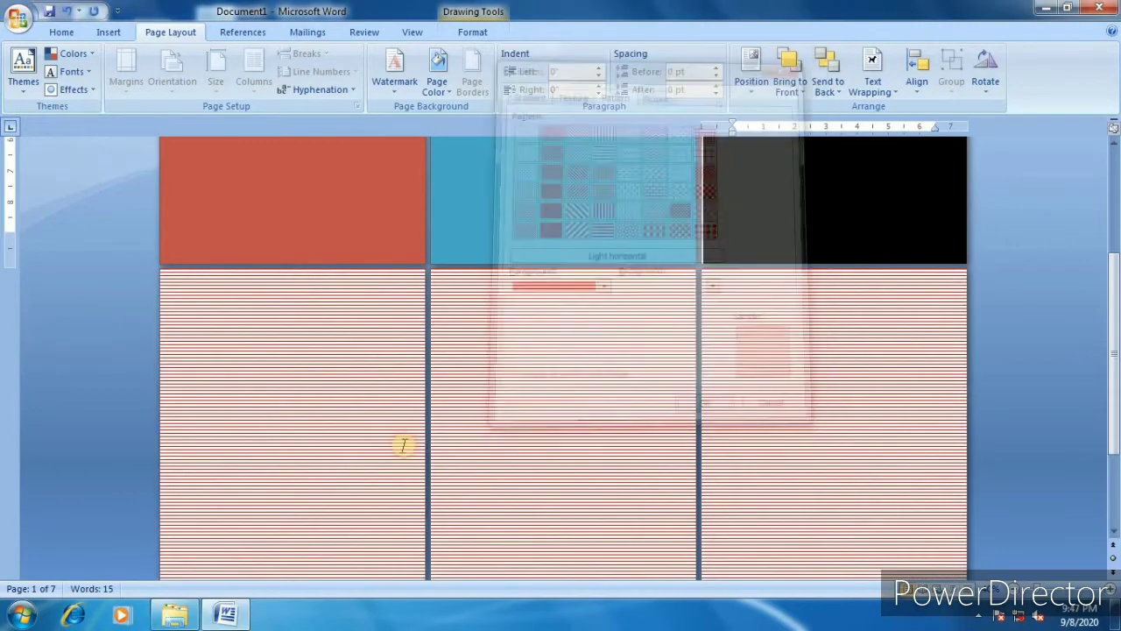
- Fill the page background with the "download (1)" picture of the blue figure at a laptop from the Pictures library
{"action": "left_click", "coordinate": [442, 96]}
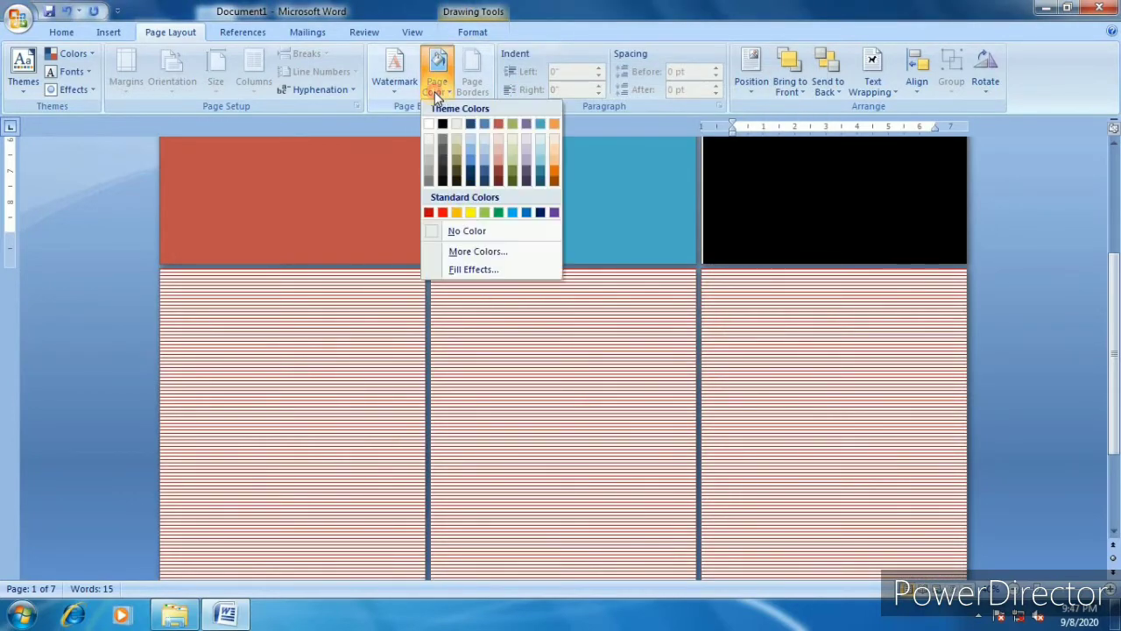
{"action": "left_click", "coordinate": [478, 268]}
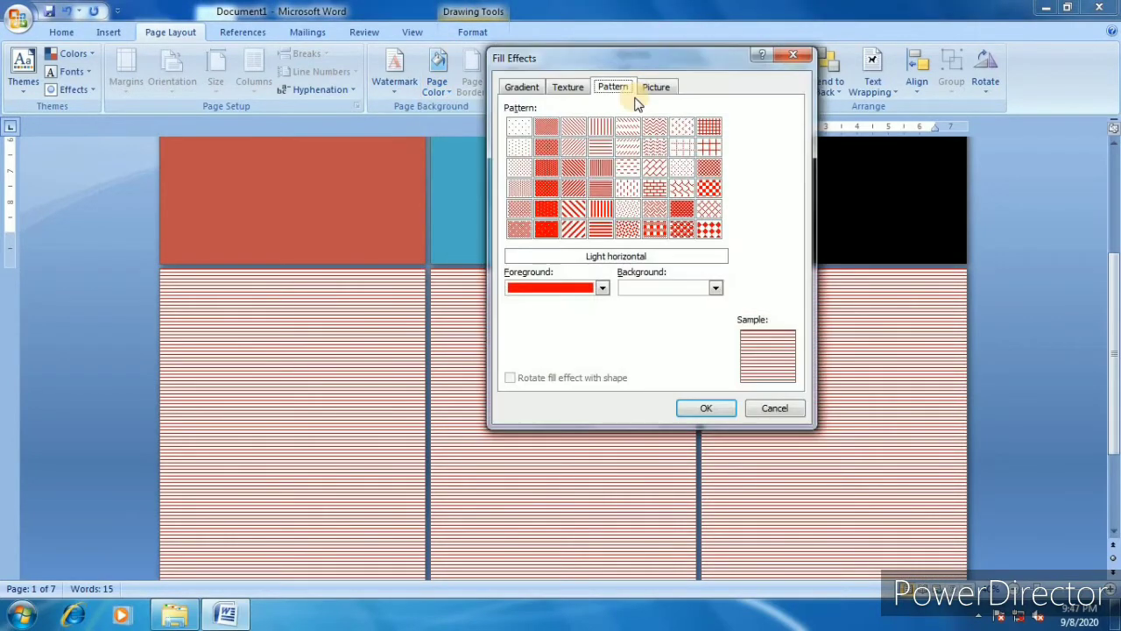
{"action": "left_click", "coordinate": [655, 89]}
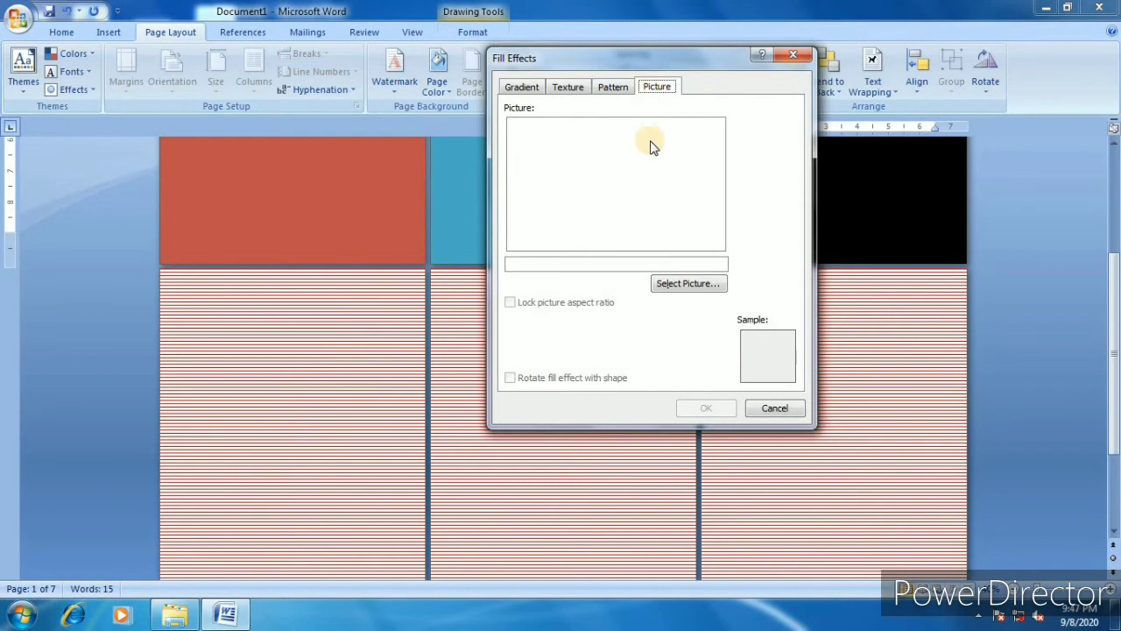
{"action": "left_click", "coordinate": [688, 286]}
{"action": "left_click", "coordinate": [974, 249]}
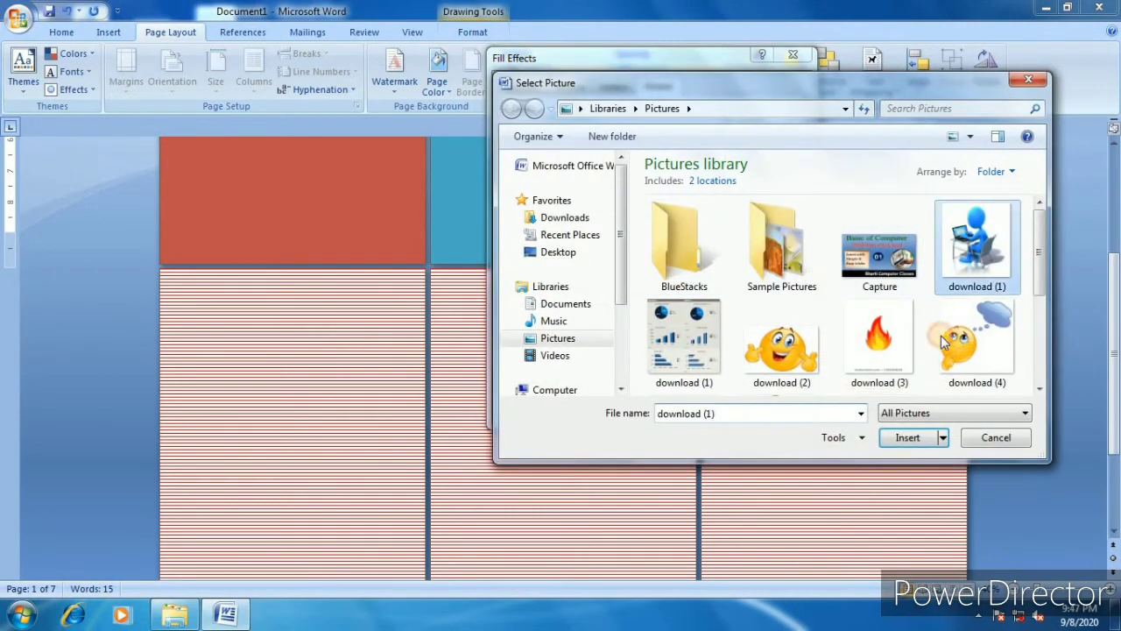
{"action": "left_click", "coordinate": [912, 439]}
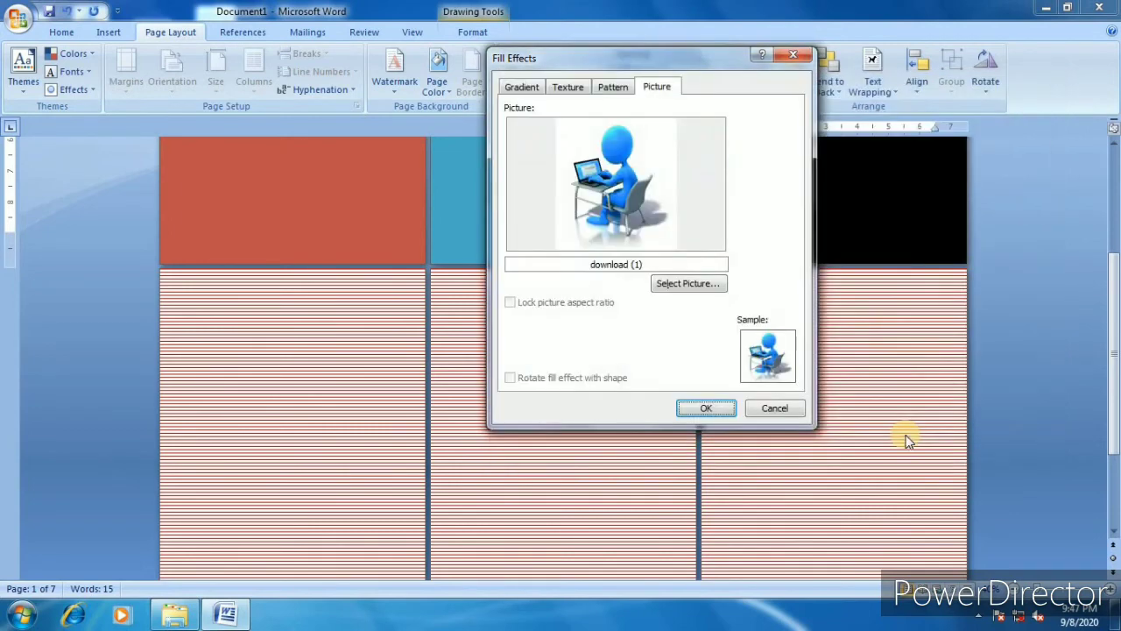
{"action": "left_click", "coordinate": [705, 408]}
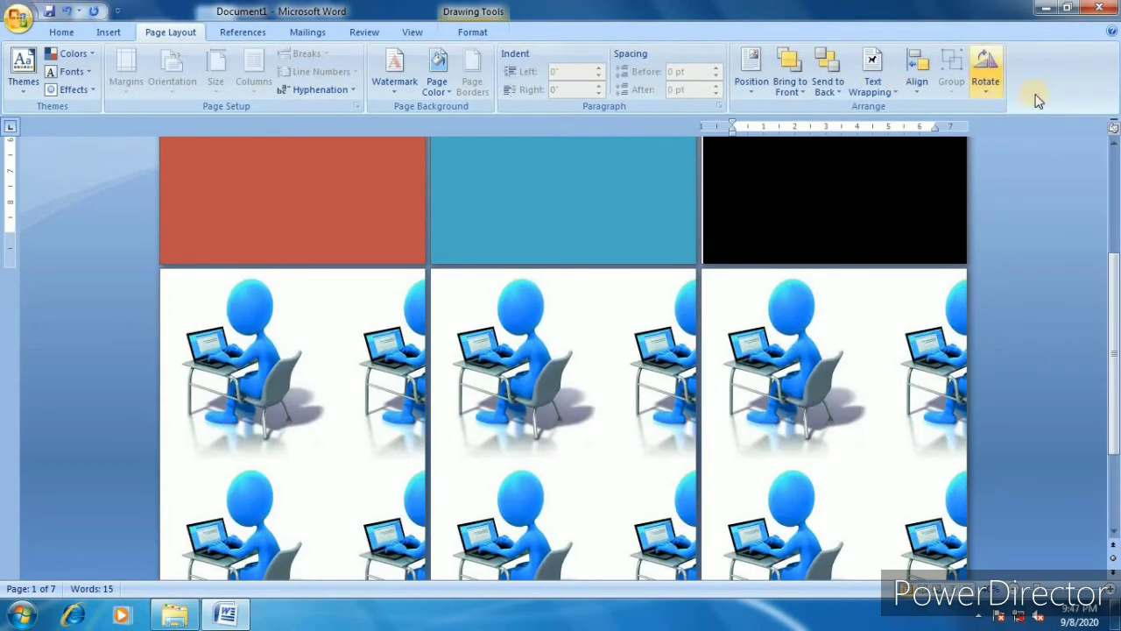
- Set the page background to a one-color gradient in light red with Horizontal shading
{"action": "left_click", "coordinate": [437, 83]}
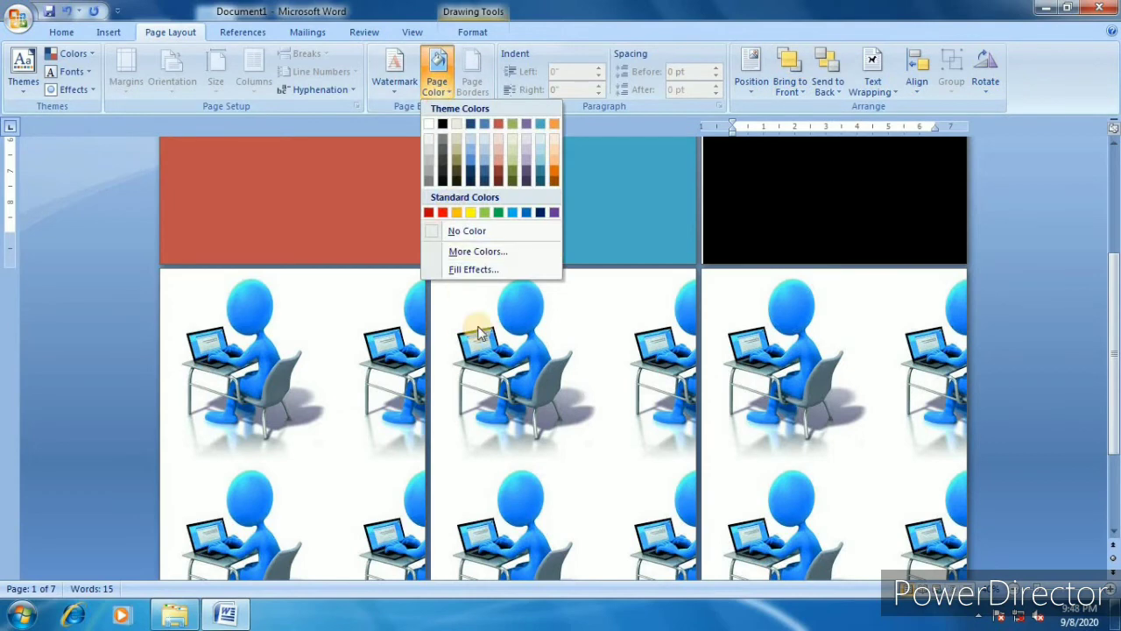
{"action": "left_click", "coordinate": [488, 273]}
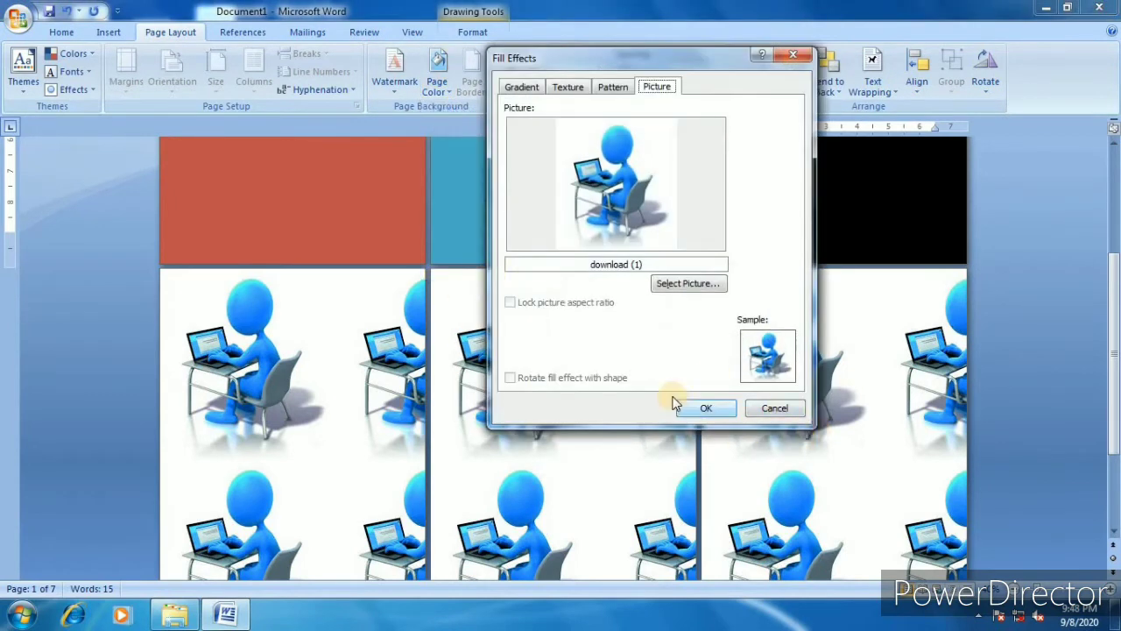
{"action": "left_click", "coordinate": [520, 98]}
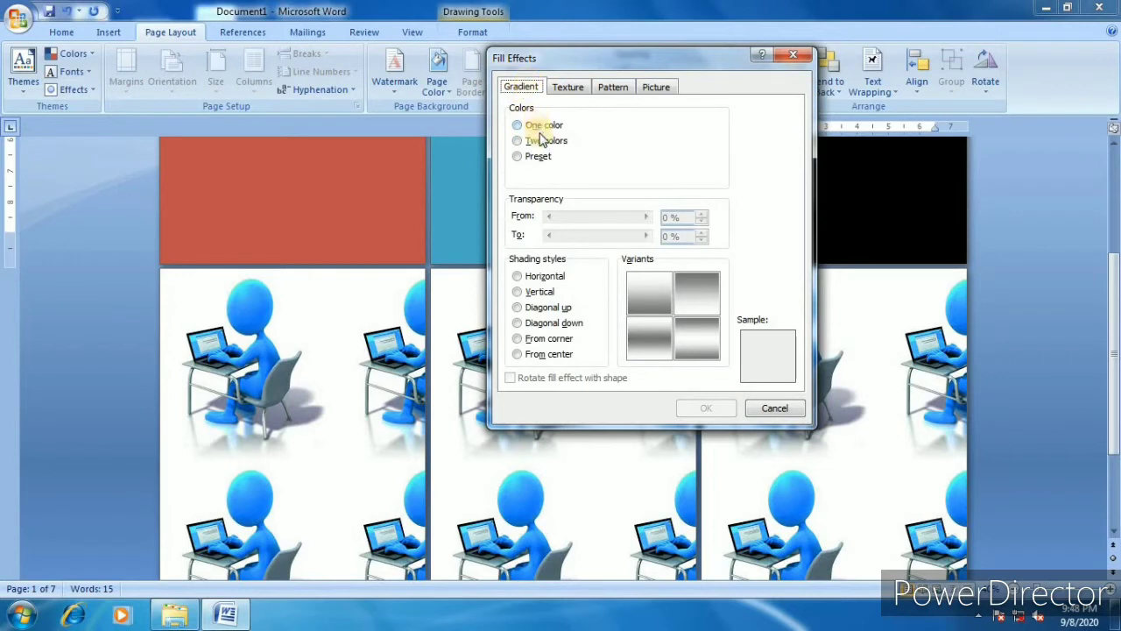
{"action": "left_click", "coordinate": [535, 141]}
{"action": "left_click", "coordinate": [534, 156]}
{"action": "left_click", "coordinate": [530, 125]}
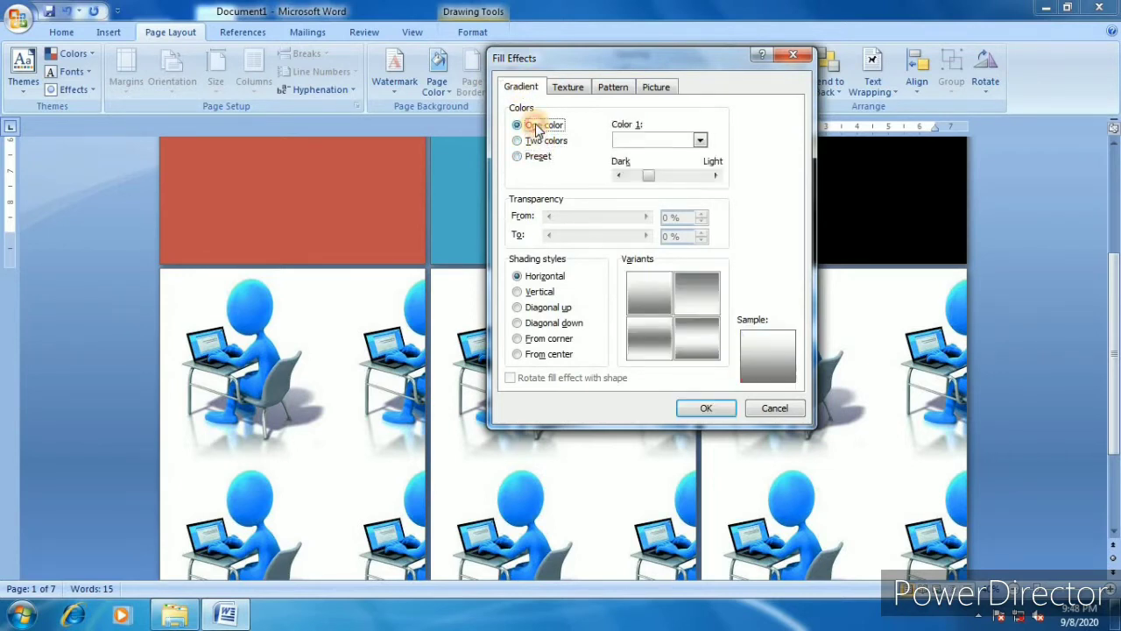
{"action": "left_click", "coordinate": [700, 141]}
{"action": "left_click", "coordinate": [656, 228]}
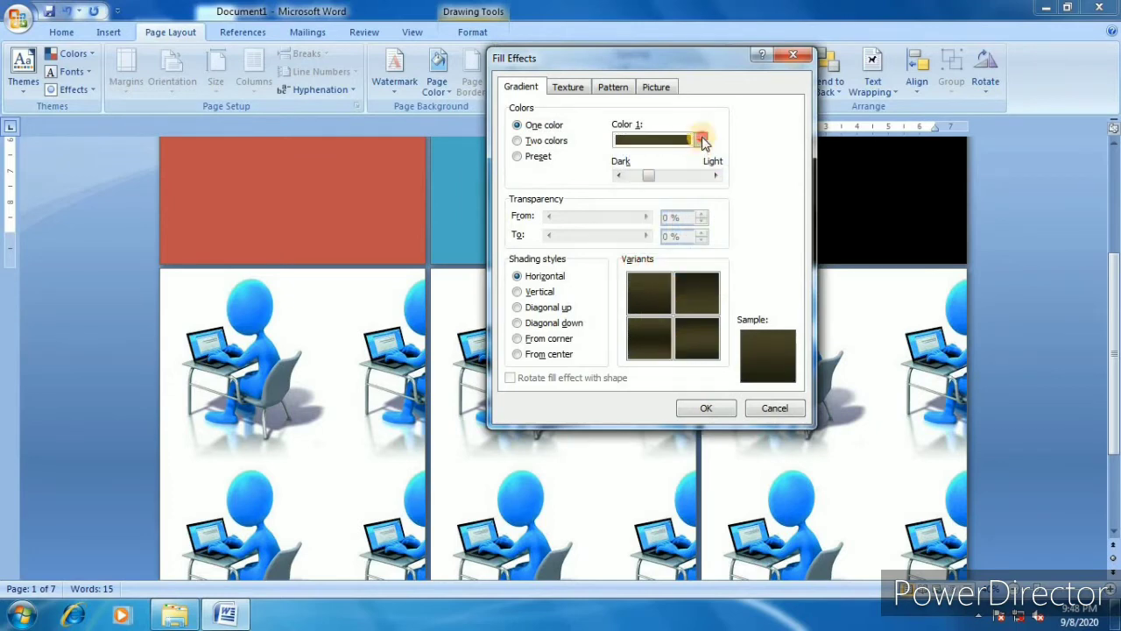
{"action": "left_click", "coordinate": [701, 140]}
{"action": "left_click", "coordinate": [692, 207]}
{"action": "left_click", "coordinate": [706, 408]}
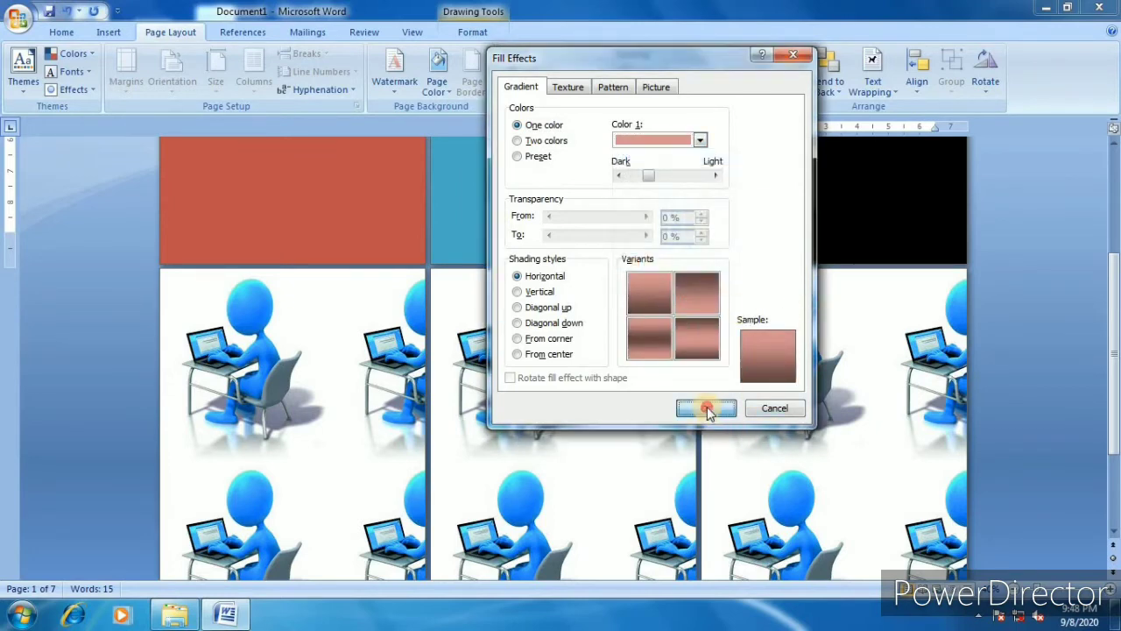
- Change the page background to a two-color gradient with dark blue as Color 2 and From corner shading
{"action": "left_click", "coordinate": [446, 96]}
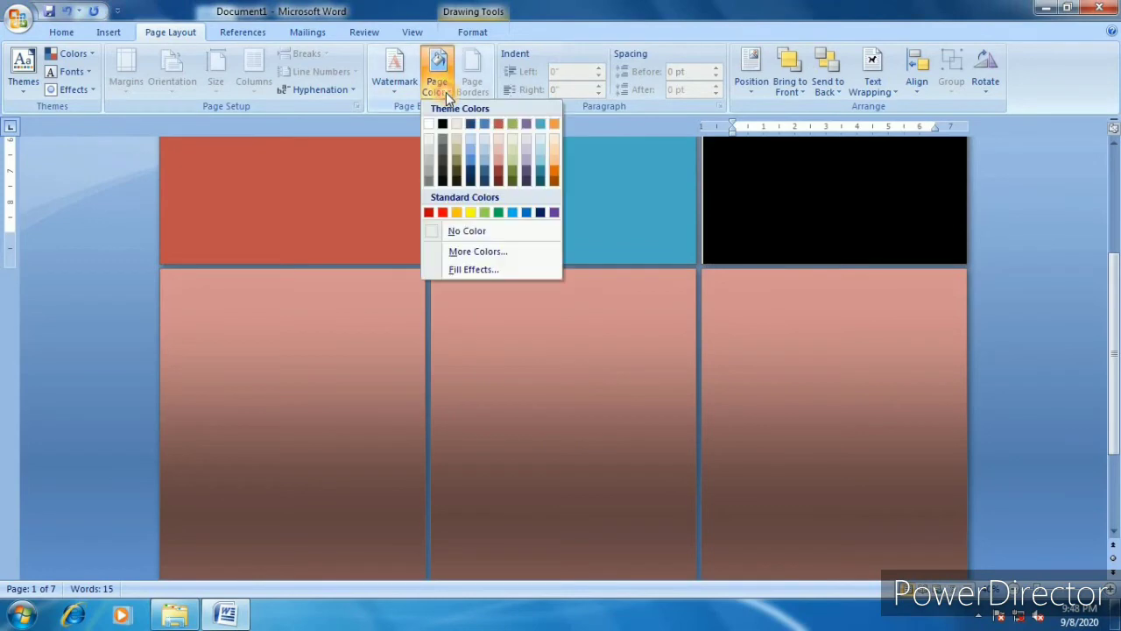
{"action": "left_click", "coordinate": [471, 271]}
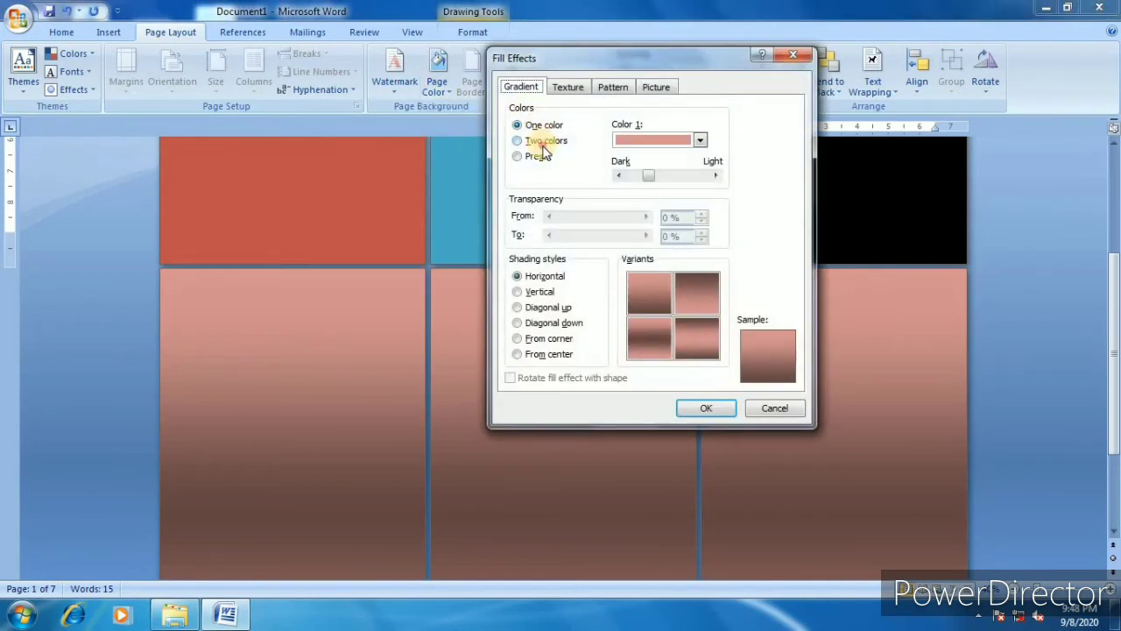
{"action": "left_click", "coordinate": [532, 141]}
{"action": "left_click", "coordinate": [700, 176]}
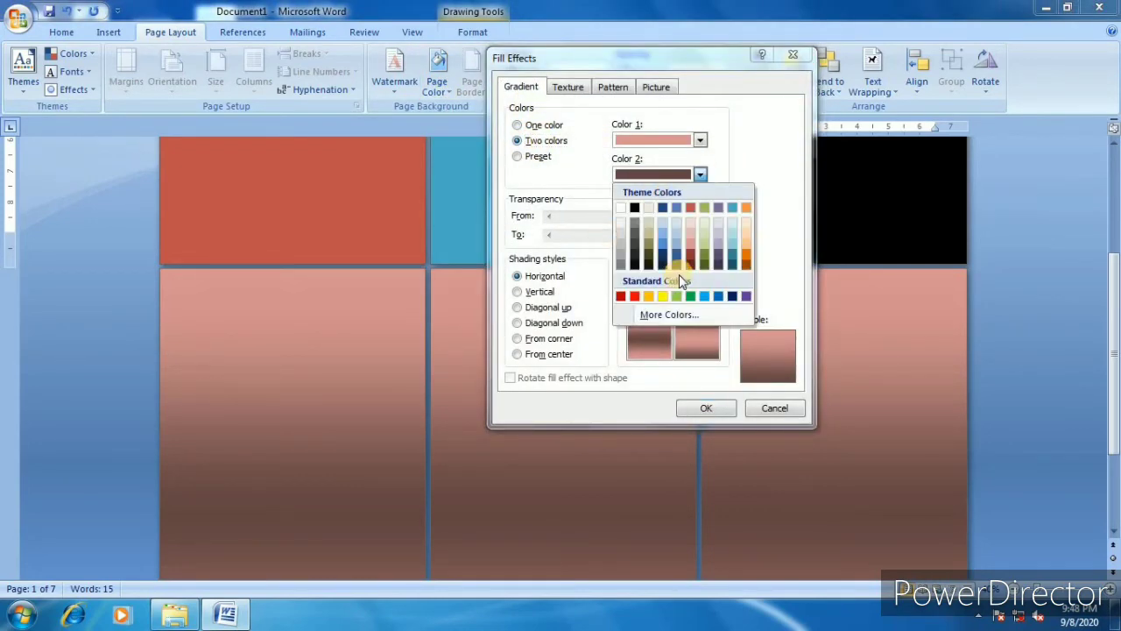
{"action": "left_click", "coordinate": [663, 256]}
{"action": "left_click", "coordinate": [540, 307]}
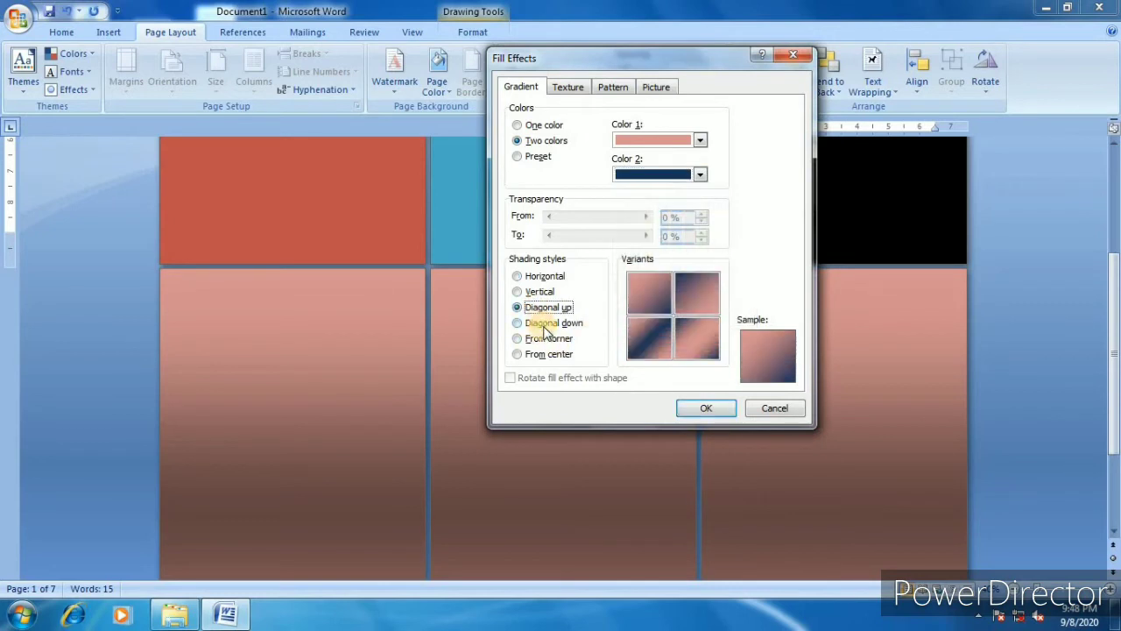
{"action": "left_click", "coordinate": [548, 325]}
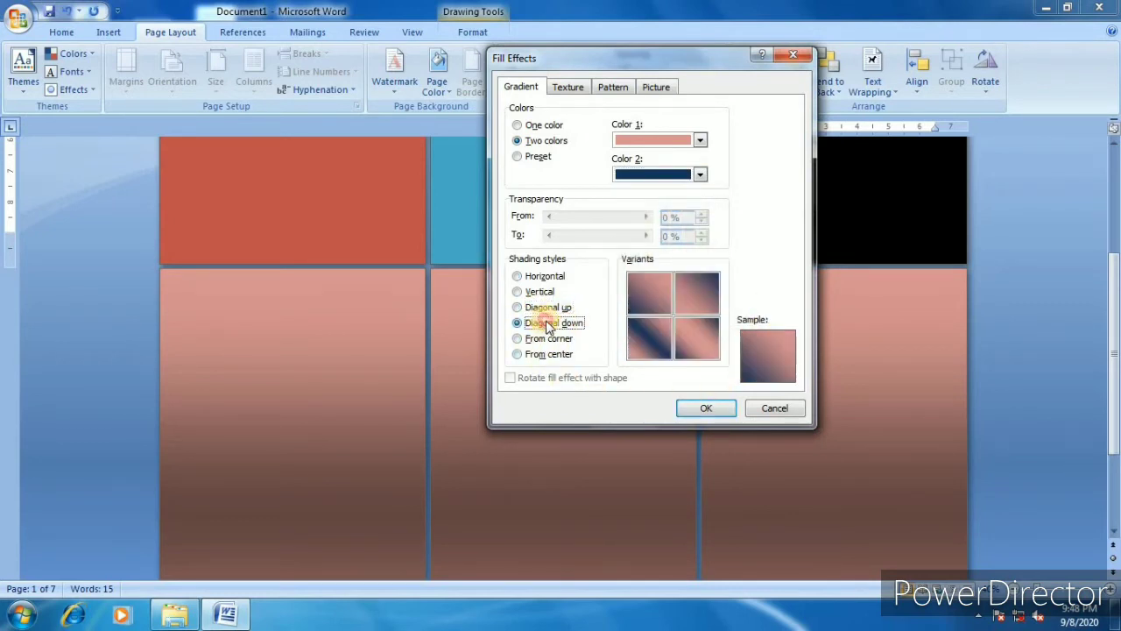
{"action": "left_click", "coordinate": [550, 339]}
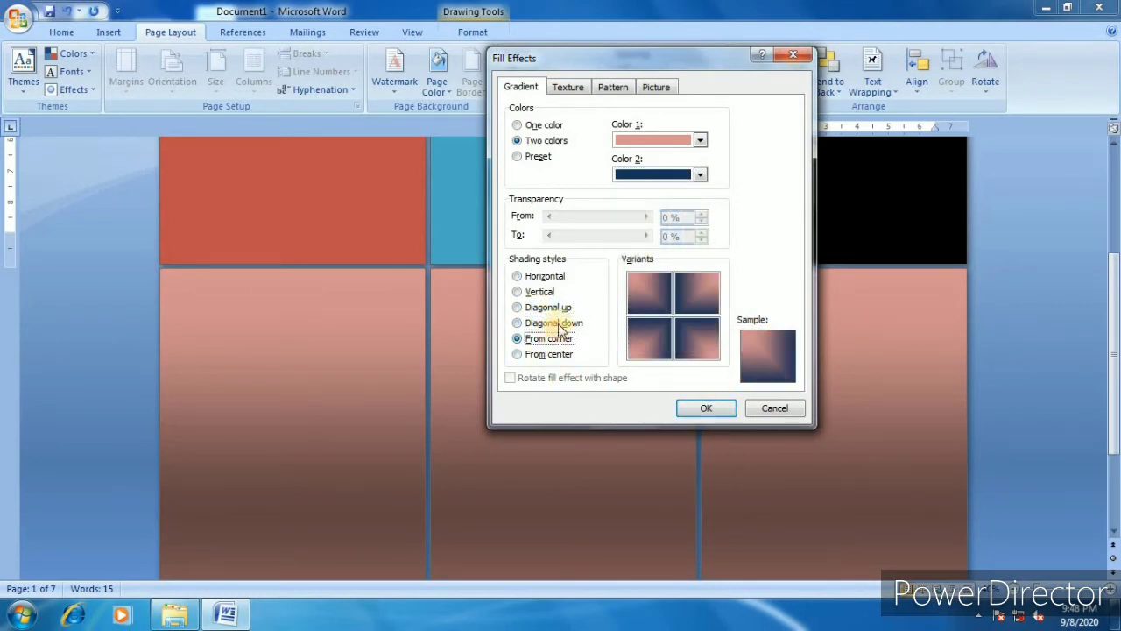
{"action": "left_click", "coordinate": [724, 410]}
{"action": "scroll", "coordinate": [727, 375], "scroll_direction": "down", "scroll_amount": 1}
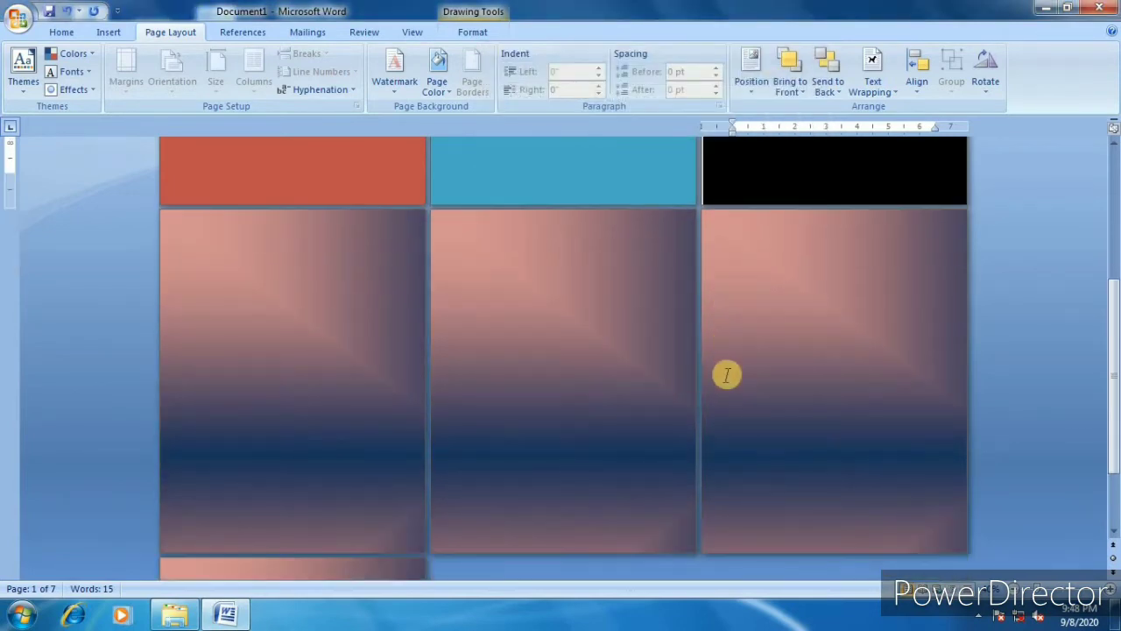
{"action": "scroll", "coordinate": [727, 375], "scroll_direction": "down", "scroll_amount": 2}
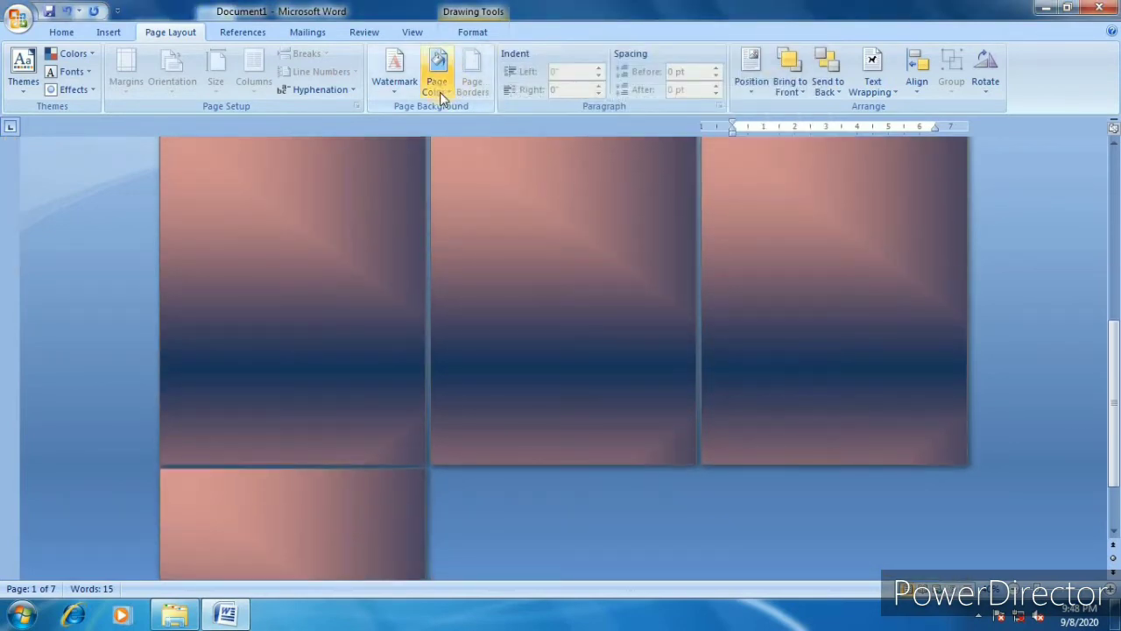
- Apply the Nightfall preset gradient with From corner shading to the page background
{"action": "left_click", "coordinate": [441, 98]}
{"action": "left_click", "coordinate": [476, 273]}
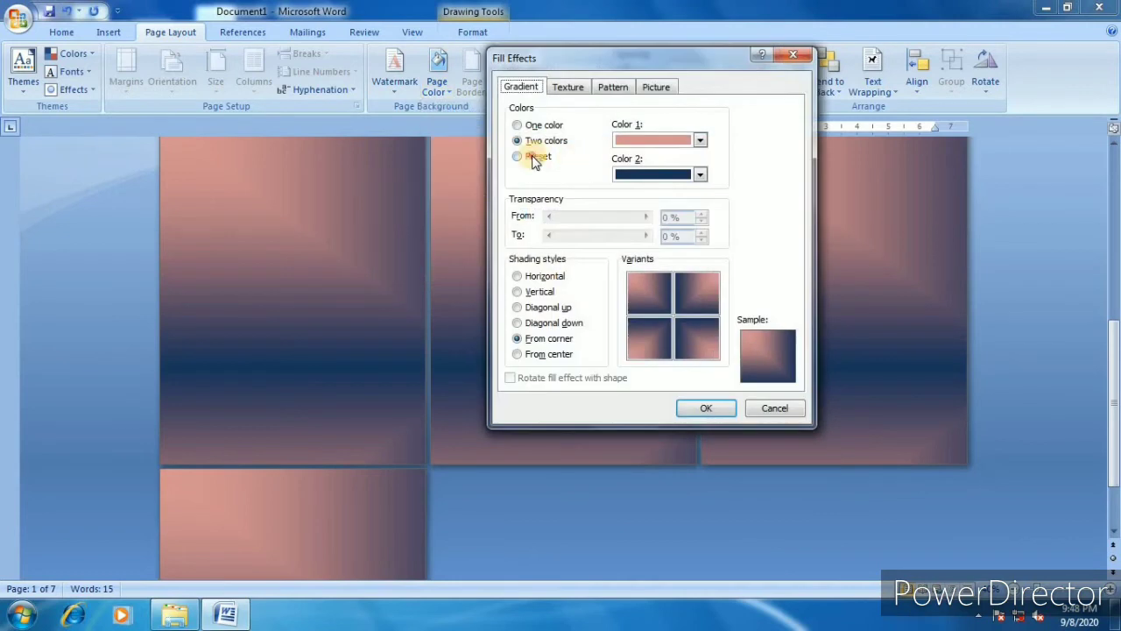
{"action": "left_click", "coordinate": [533, 159]}
{"action": "left_click", "coordinate": [703, 140]}
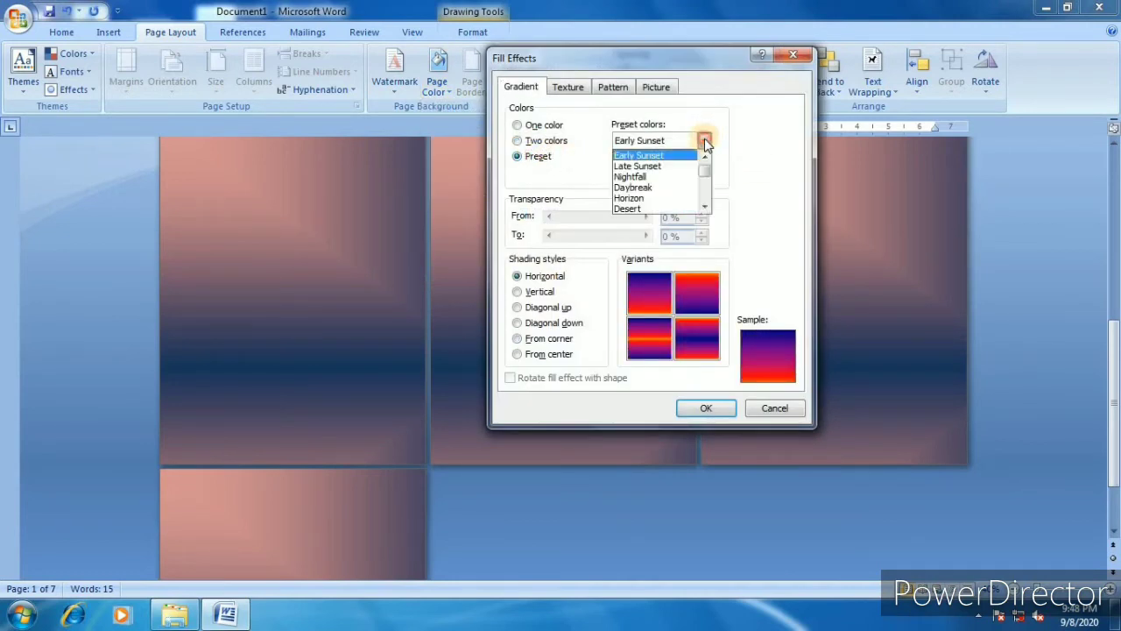
{"action": "left_click", "coordinate": [640, 176]}
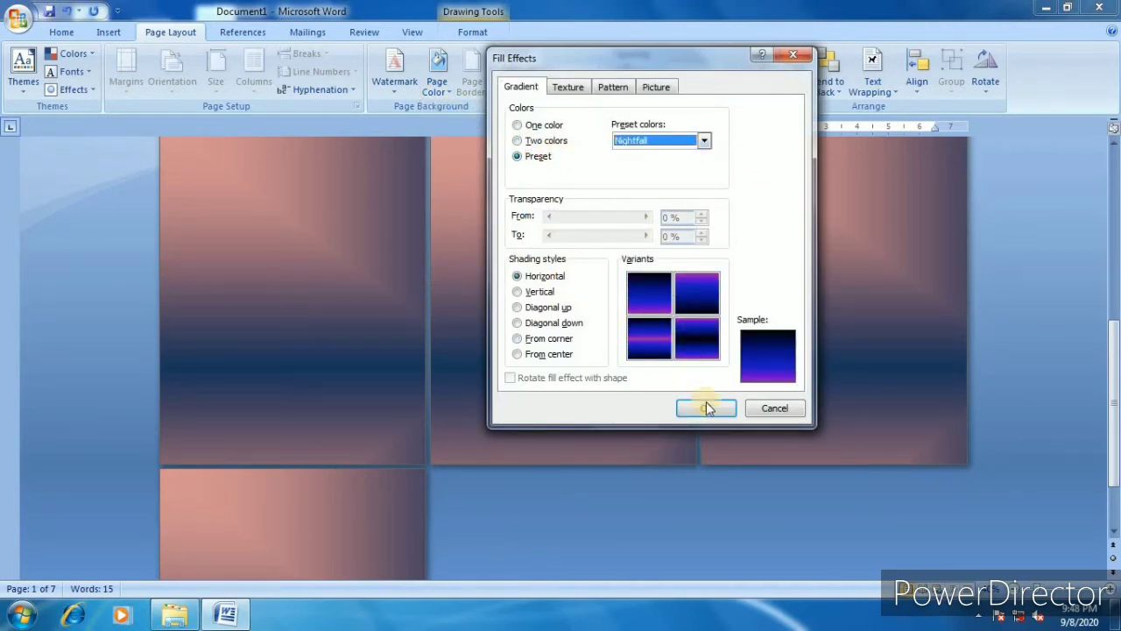
{"action": "left_click", "coordinate": [530, 306]}
{"action": "left_click", "coordinate": [534, 322]}
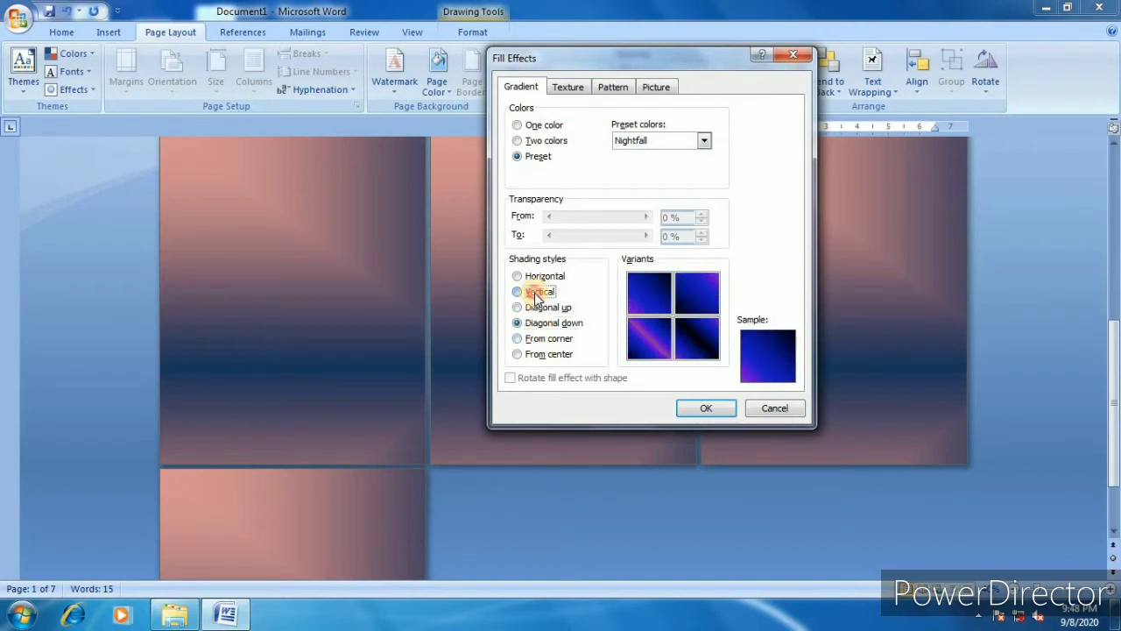
{"action": "left_click", "coordinate": [536, 338]}
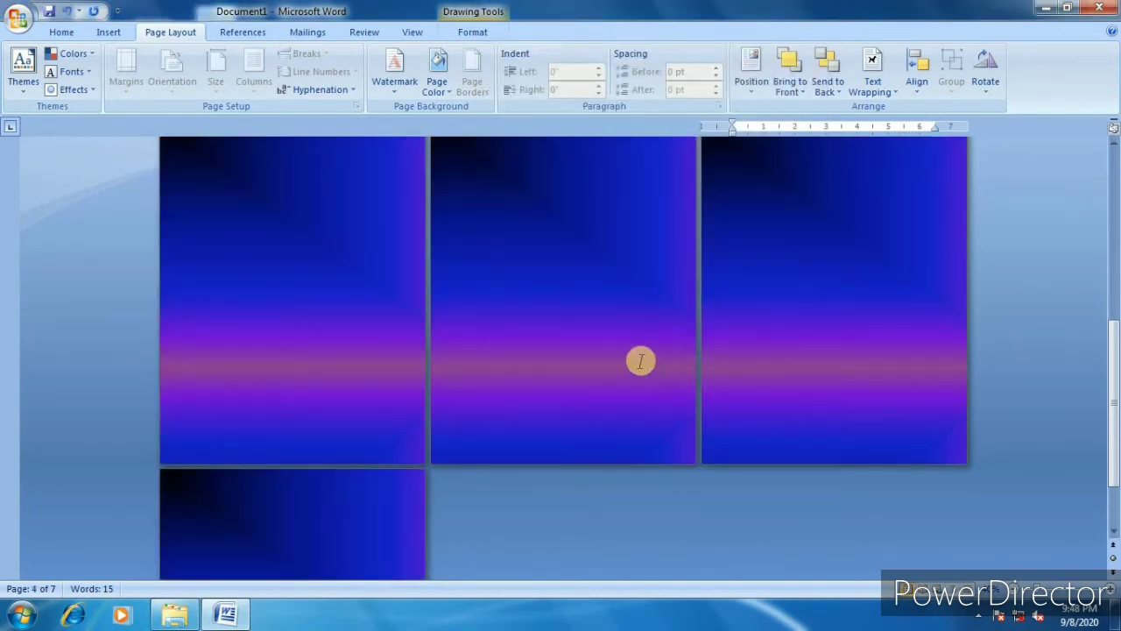
{"action": "scroll", "coordinate": [640, 358], "scroll_direction": "down", "scroll_amount": 5}
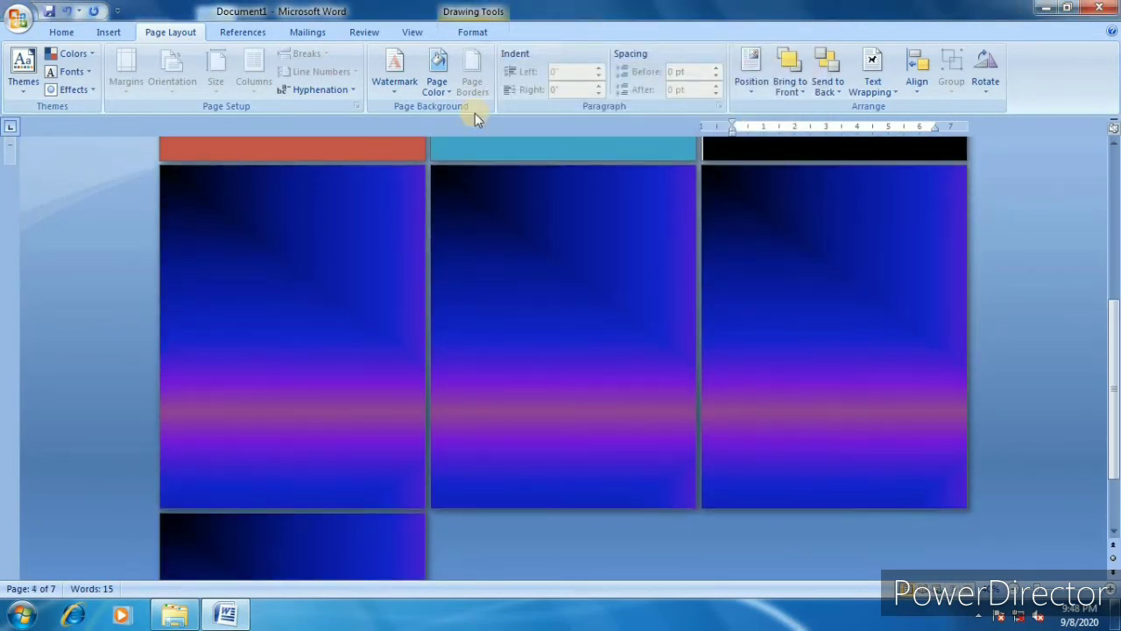
- Remove the page background fill by setting the page color to No Color
{"action": "left_click", "coordinate": [428, 93]}
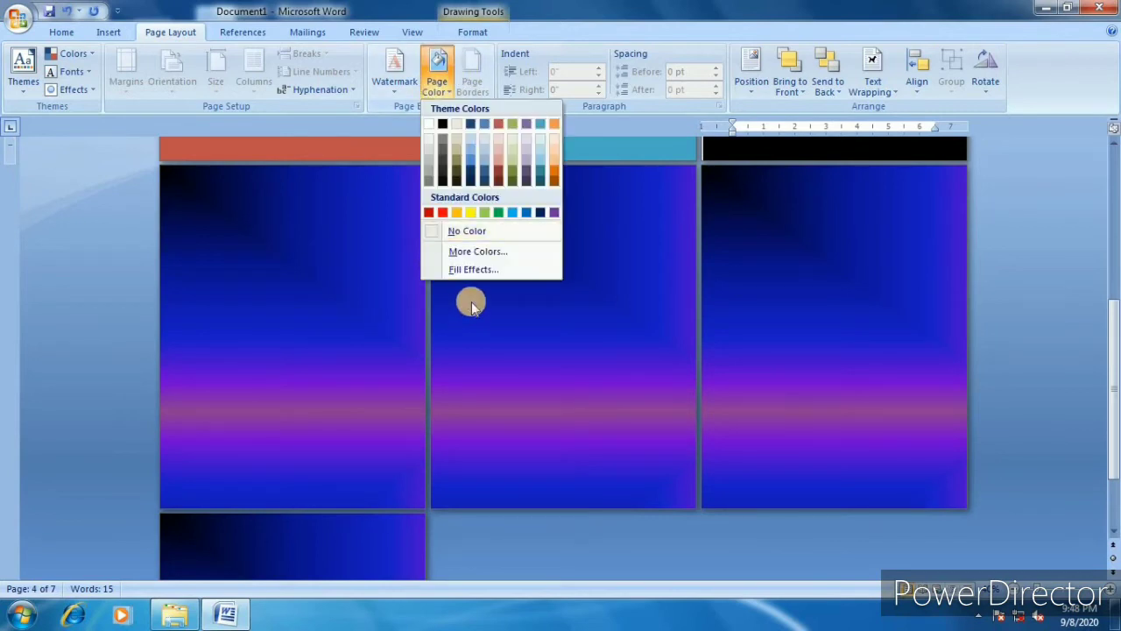
{"action": "left_click", "coordinate": [461, 223]}
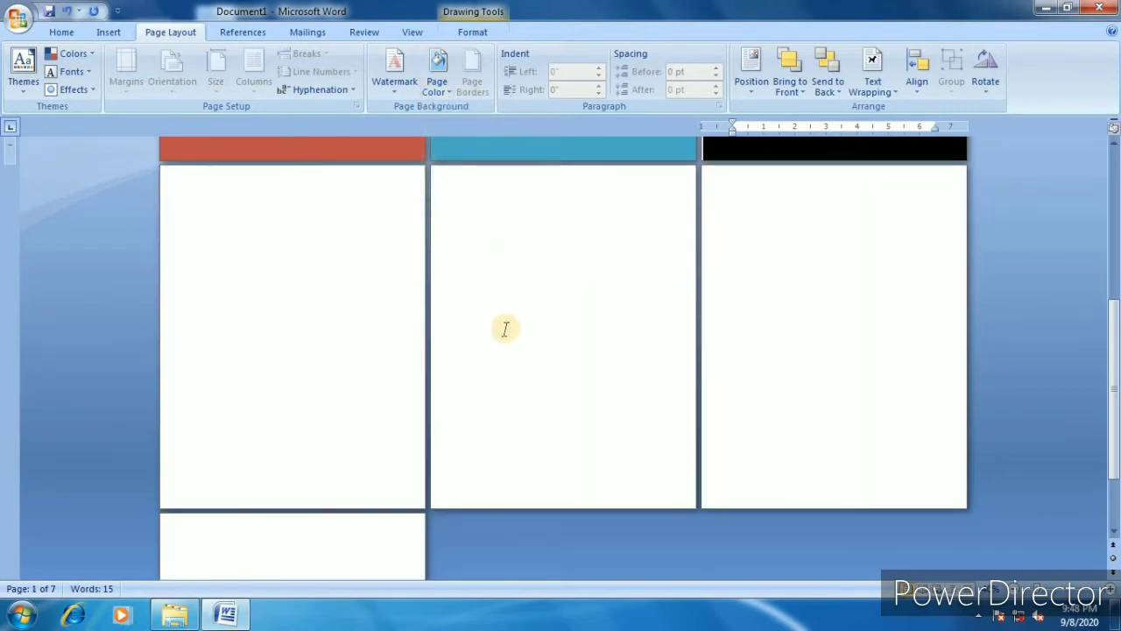
- Delete the red, blue and black rectangles covering the first three pages
{"action": "scroll", "coordinate": [505, 324], "scroll_direction": "up", "scroll_amount": 4}
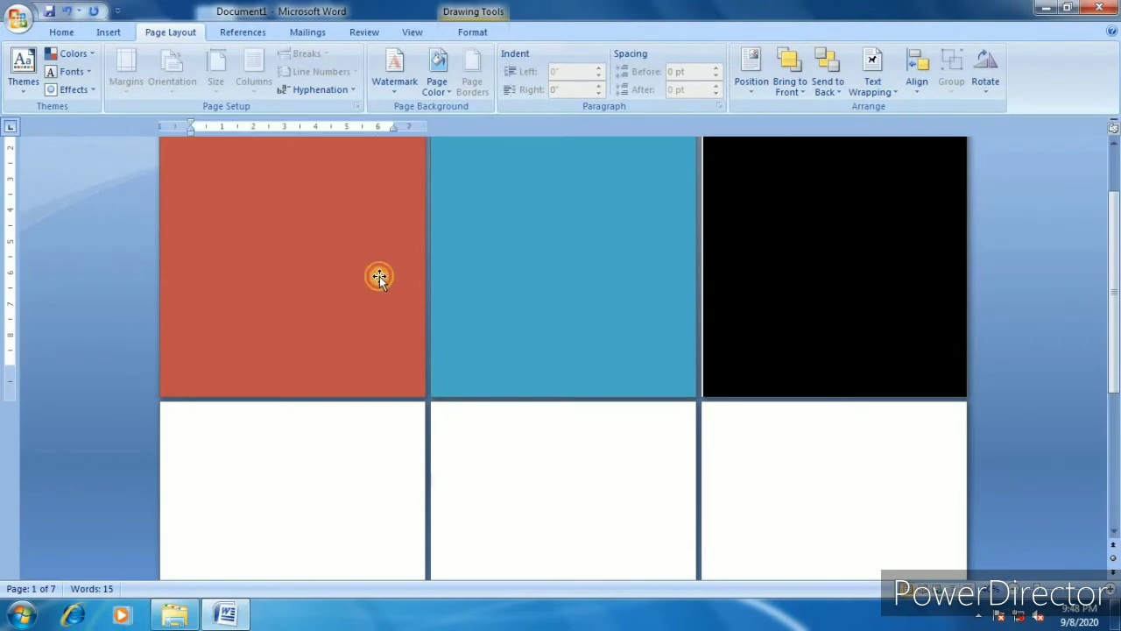
{"action": "key", "text": "Delete"}
{"action": "left_click", "coordinate": [576, 288]}
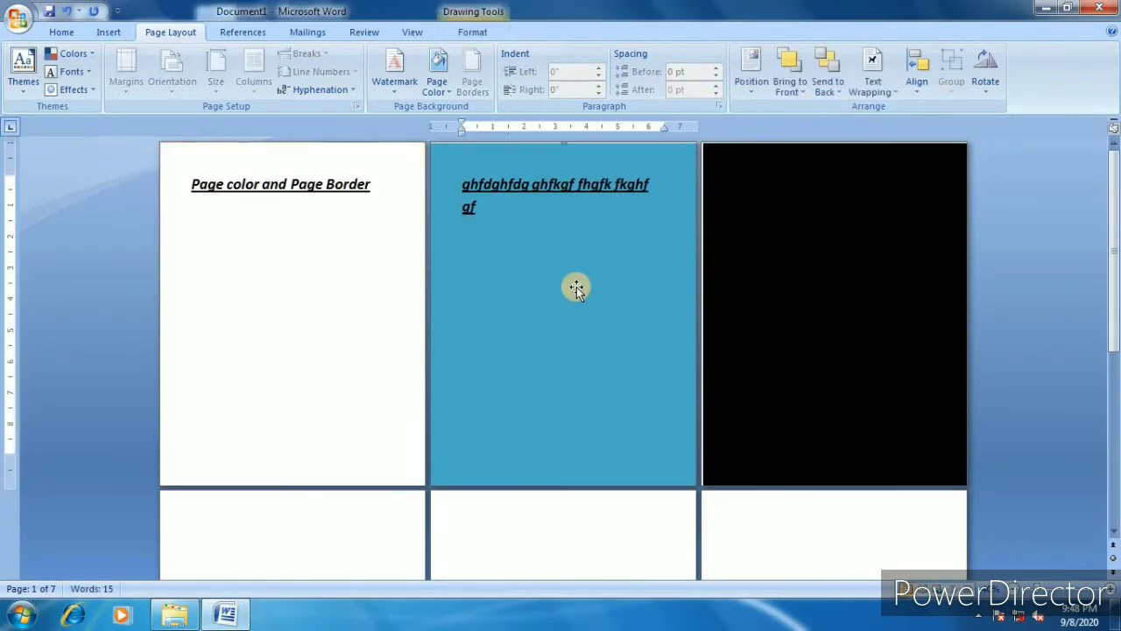
{"action": "key", "text": "Delete"}
{"action": "left_click", "coordinate": [818, 251]}
{"action": "key", "text": "Delete"}
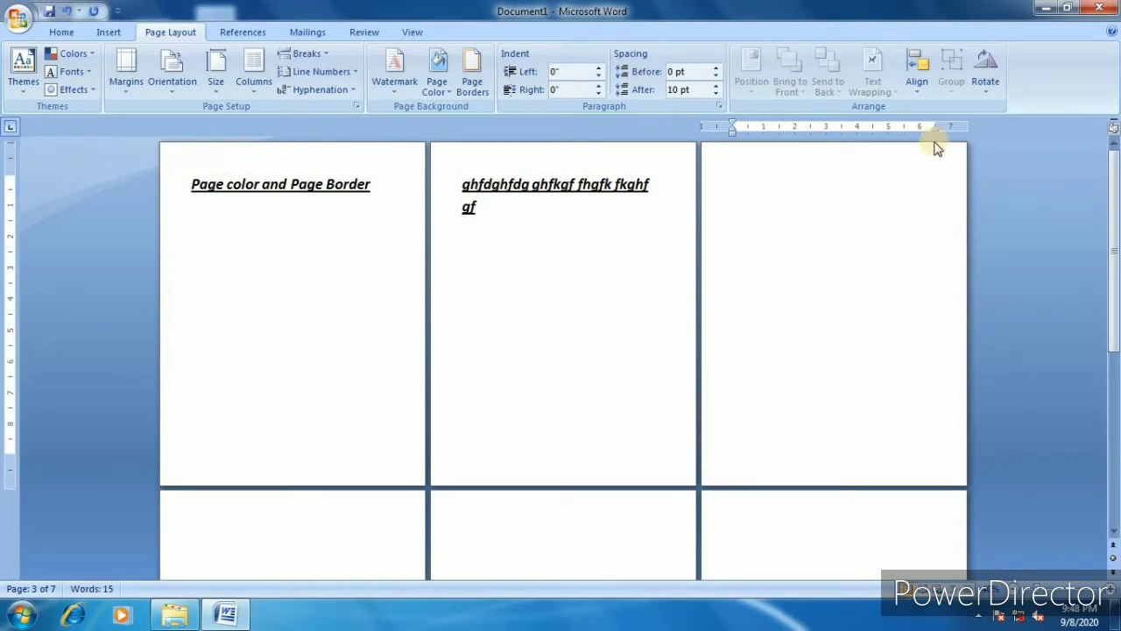
{"action": "left_click", "coordinate": [447, 87]}
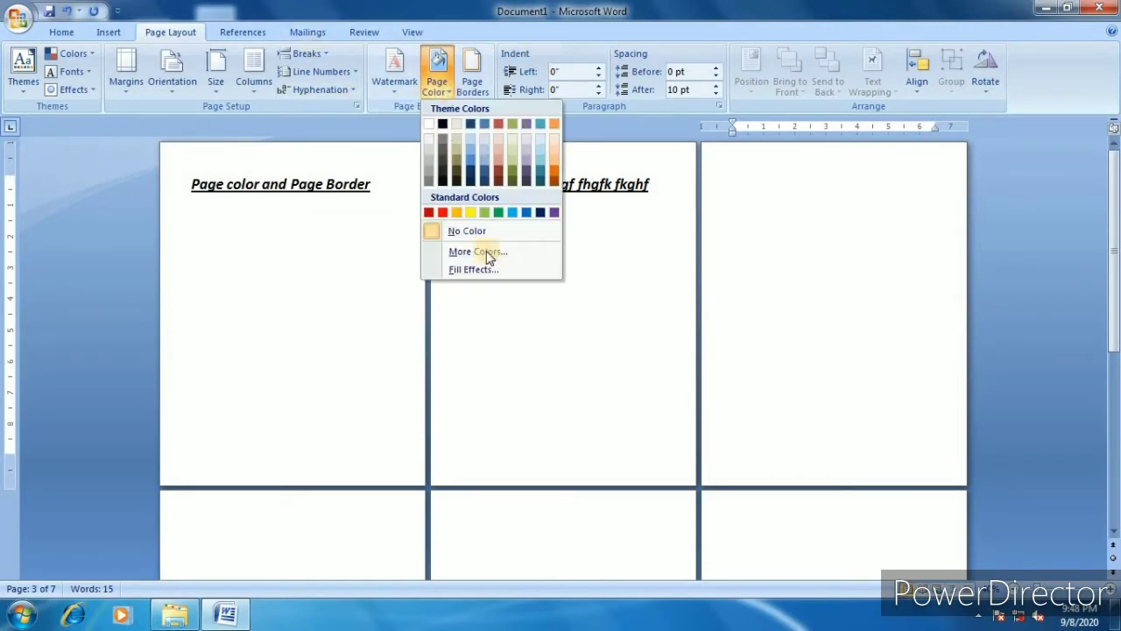
{"action": "left_click", "coordinate": [523, 348]}
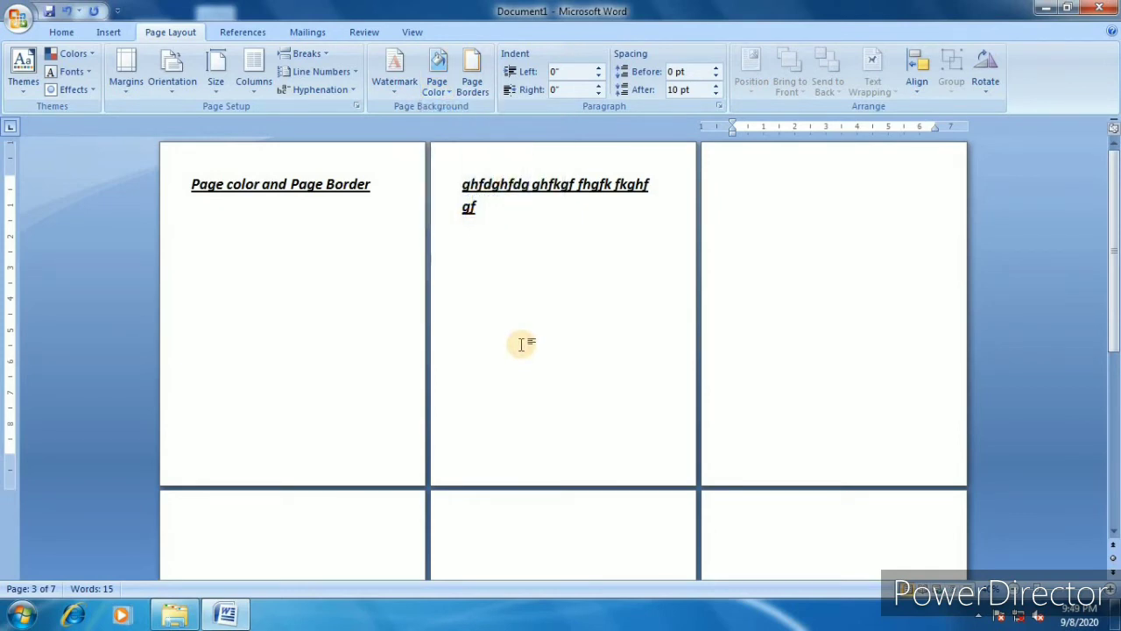
- Apply a box page border in a triple-line style to the whole document
{"action": "left_click", "coordinate": [467, 92]}
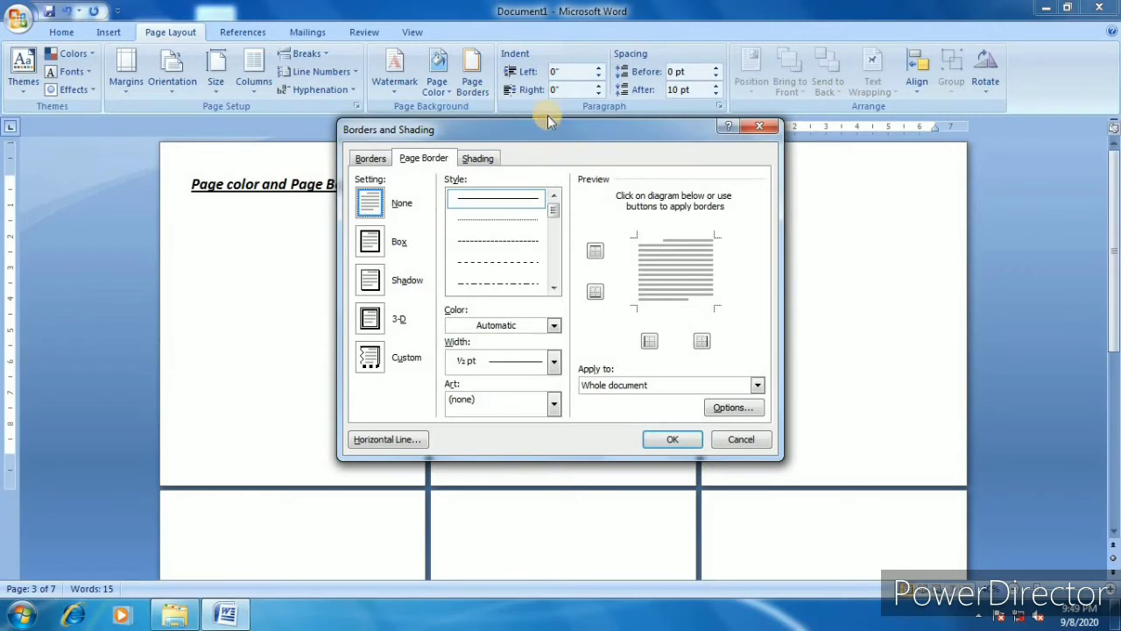
{"action": "left_click_drag", "start_coordinate": [548, 133], "coordinate": [643, 105]}
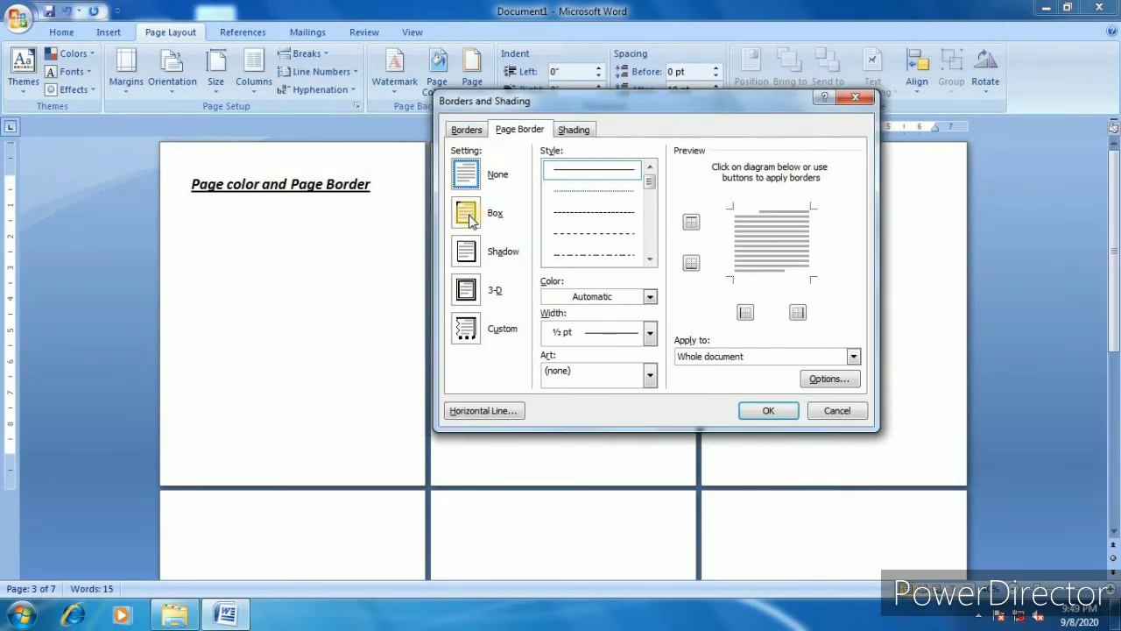
{"action": "left_click_drag", "start_coordinate": [656, 188], "coordinate": [653, 220]}
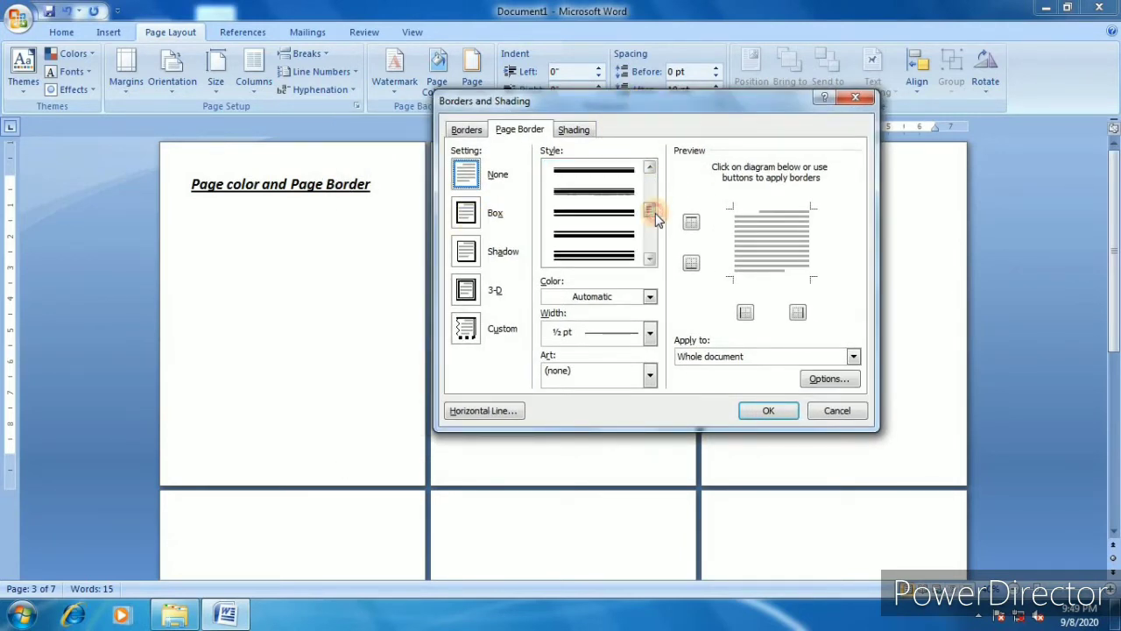
{"action": "left_click", "coordinate": [610, 199]}
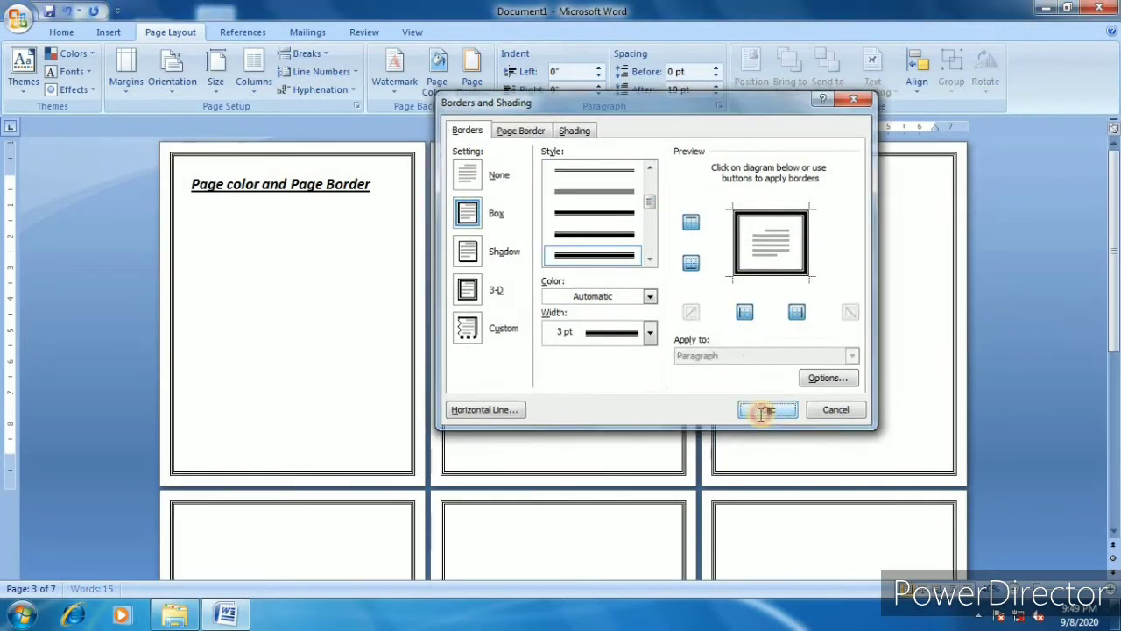
{"action": "left_click", "coordinate": [768, 410]}
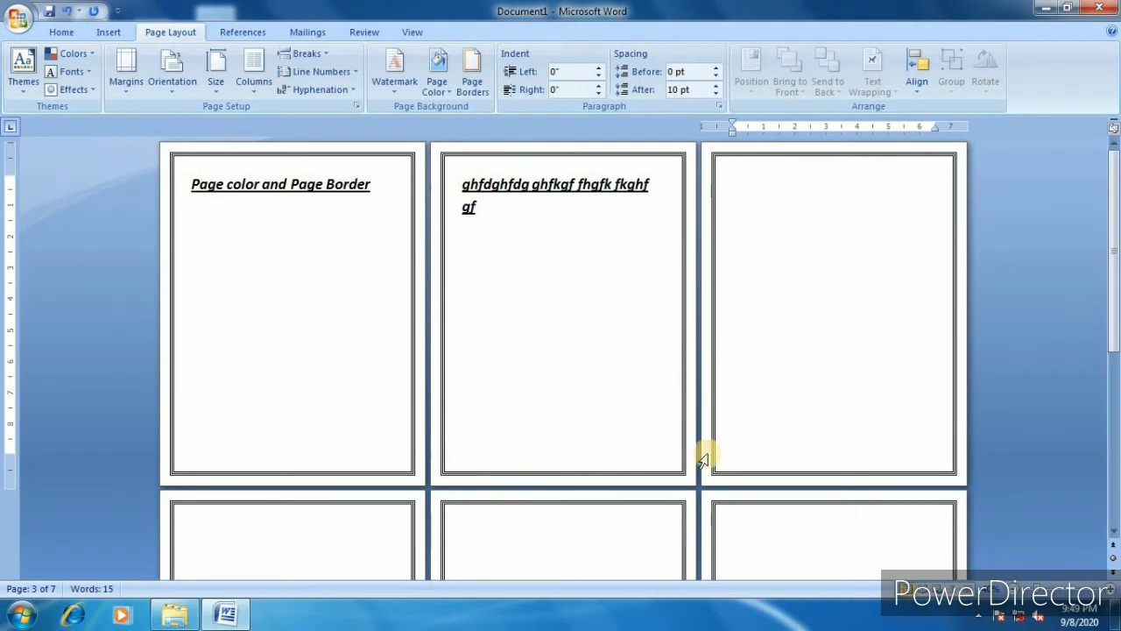